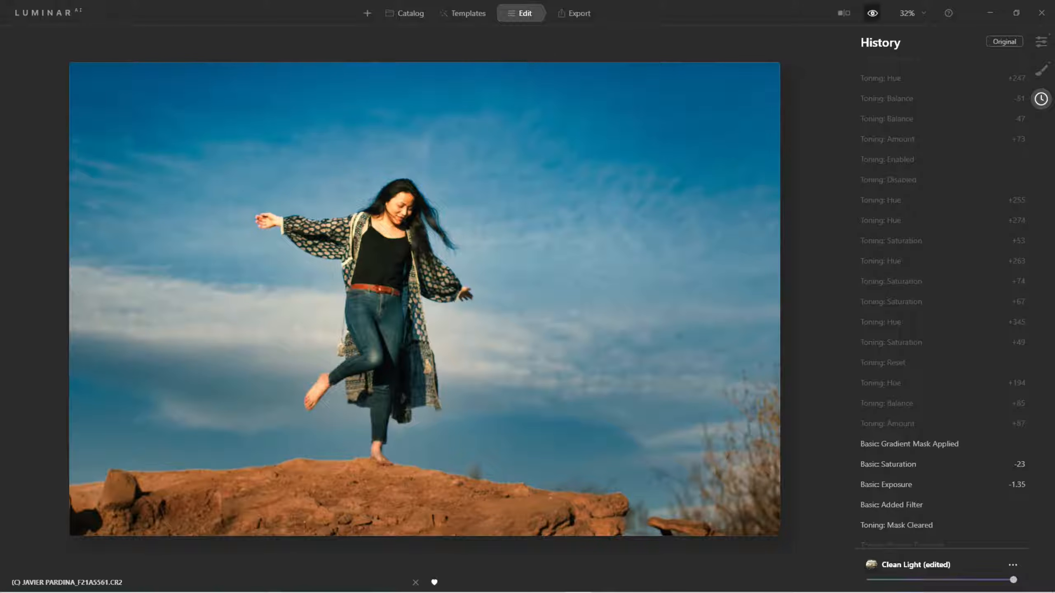
pyautogui.click(872, 13)
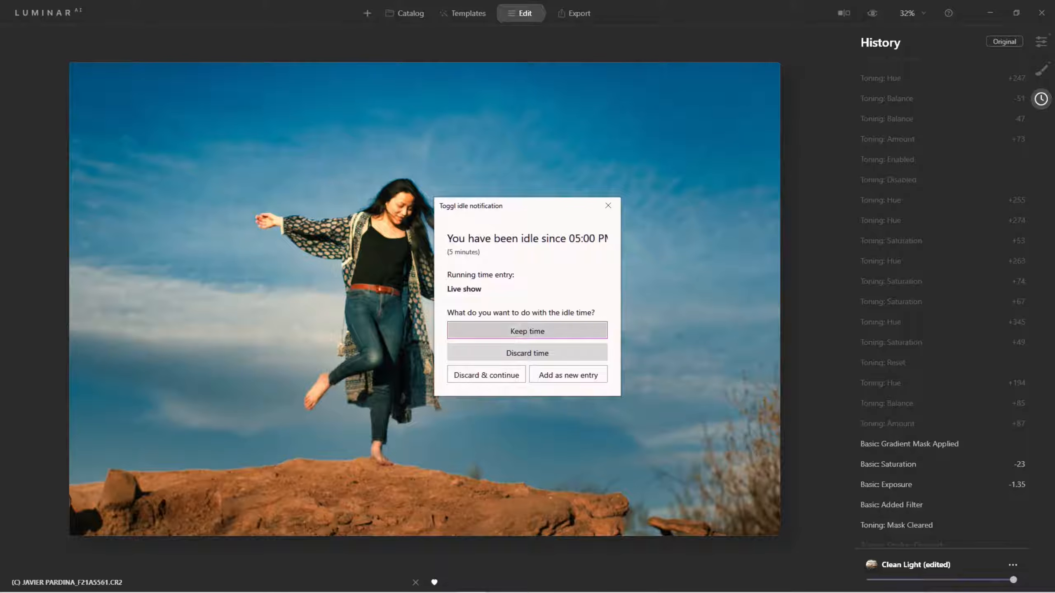
pyautogui.press('Return')
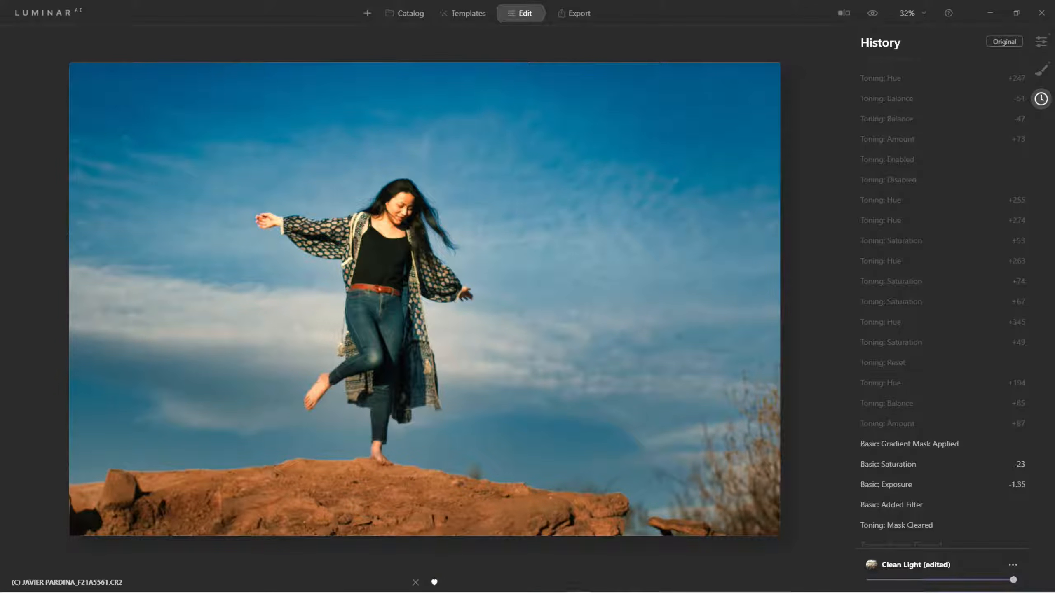
# Step through the edit history to compare the original image with the cropped composition
pyautogui.scroll(-3, 943, 475)
pyautogui.scroll(-10, 943, 476)
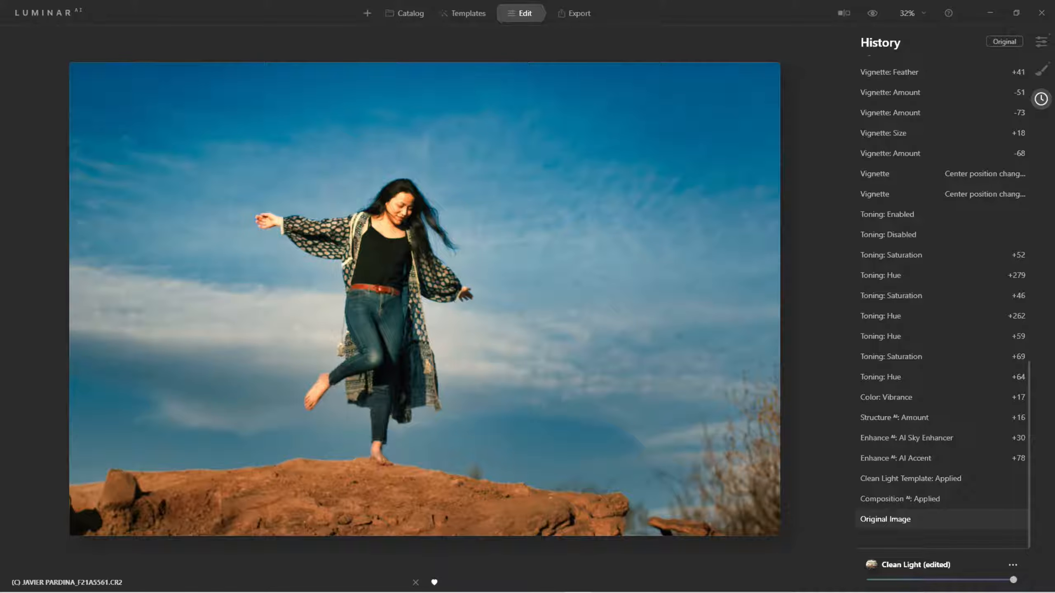
pyautogui.click(886, 519)
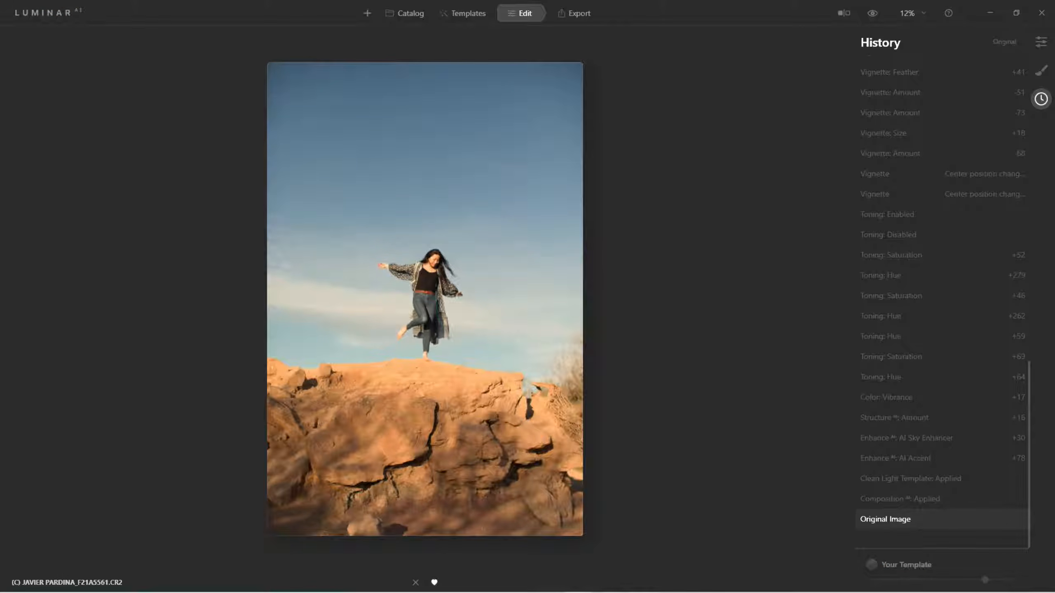
pyautogui.click(900, 499)
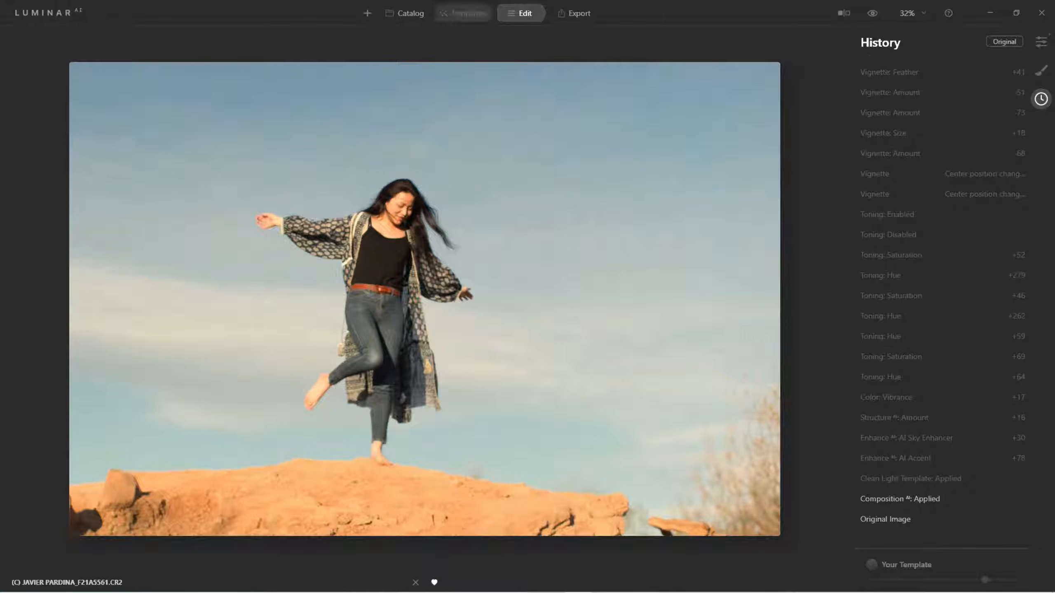
# Revert the edit history to the point where the Clean Light template was applied
pyautogui.click(463, 13)
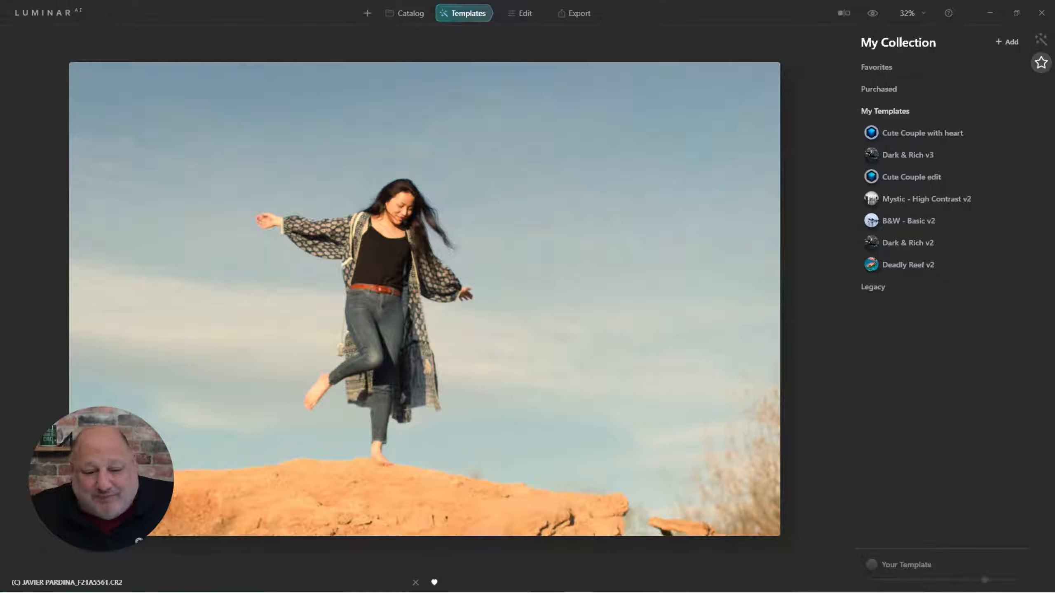
pyautogui.click(520, 13)
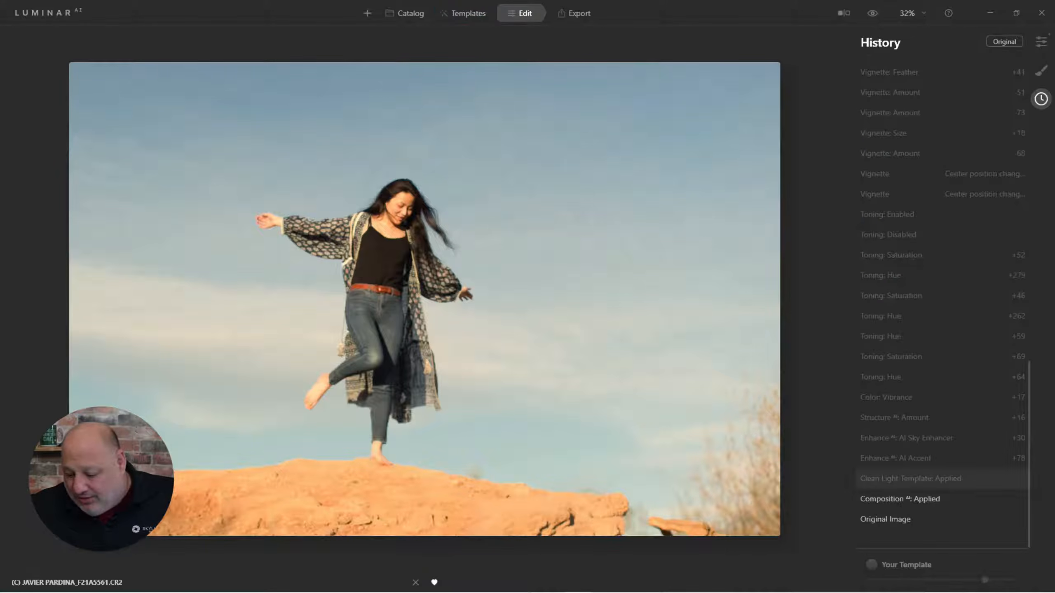
pyautogui.click(927, 478)
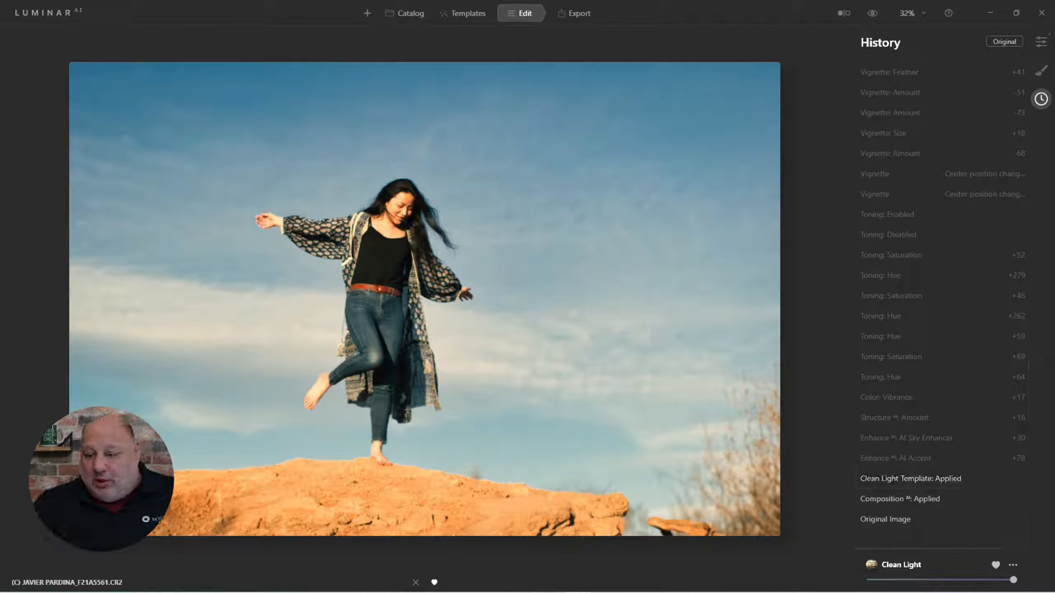
# Open the tools and review the template's Composition and Enhance settings
pyautogui.click(1041, 41)
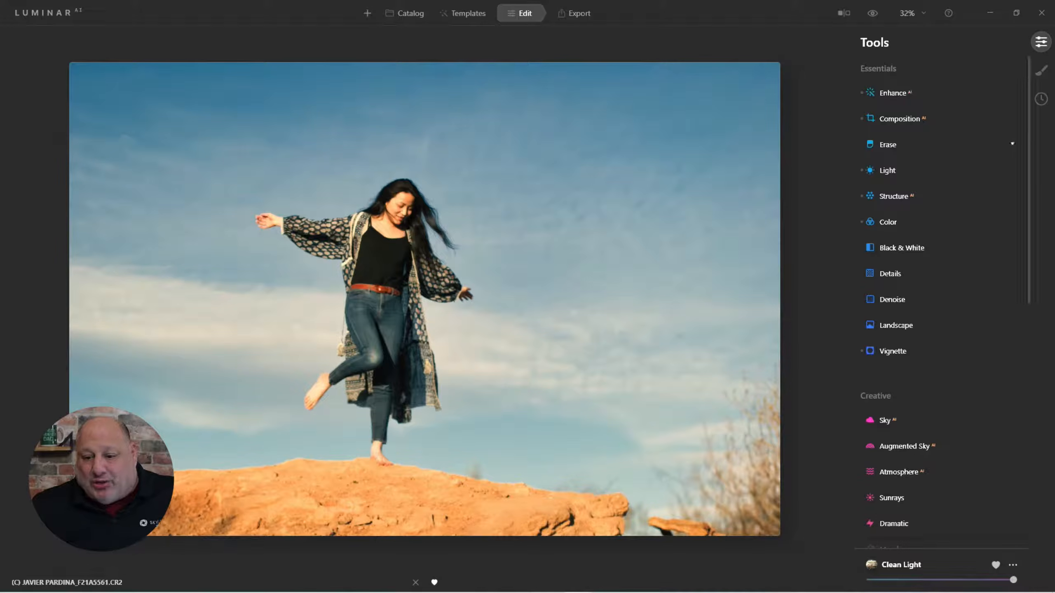
pyautogui.click(899, 118)
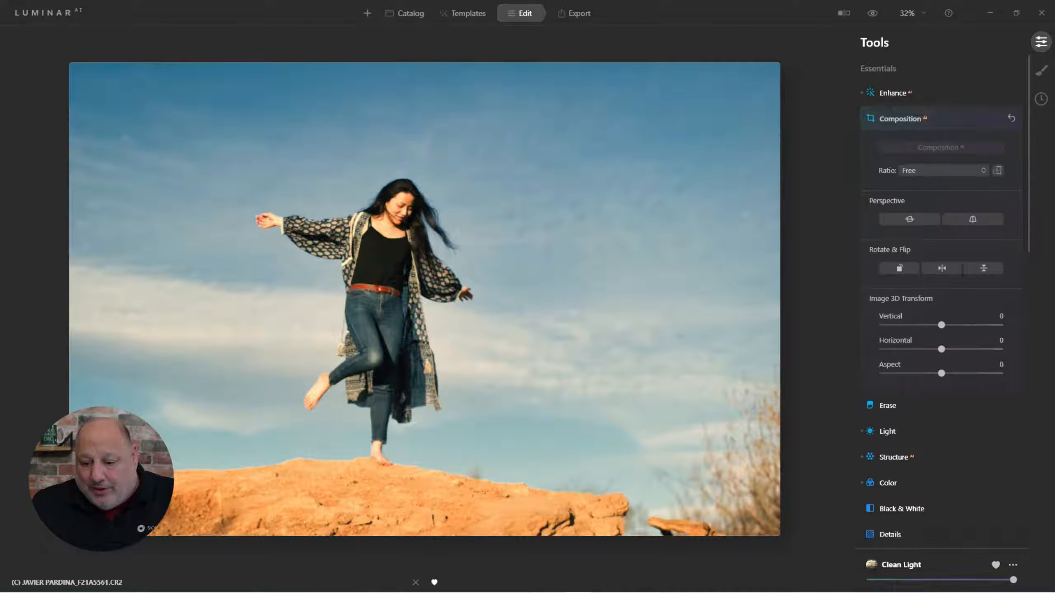
pyautogui.click(893, 93)
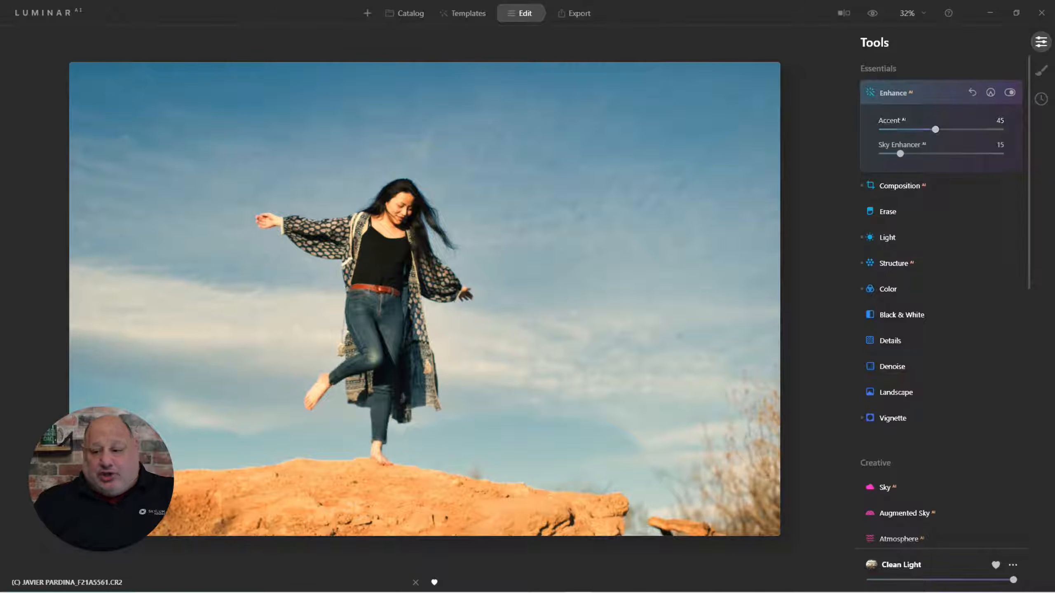
pyautogui.click(893, 92)
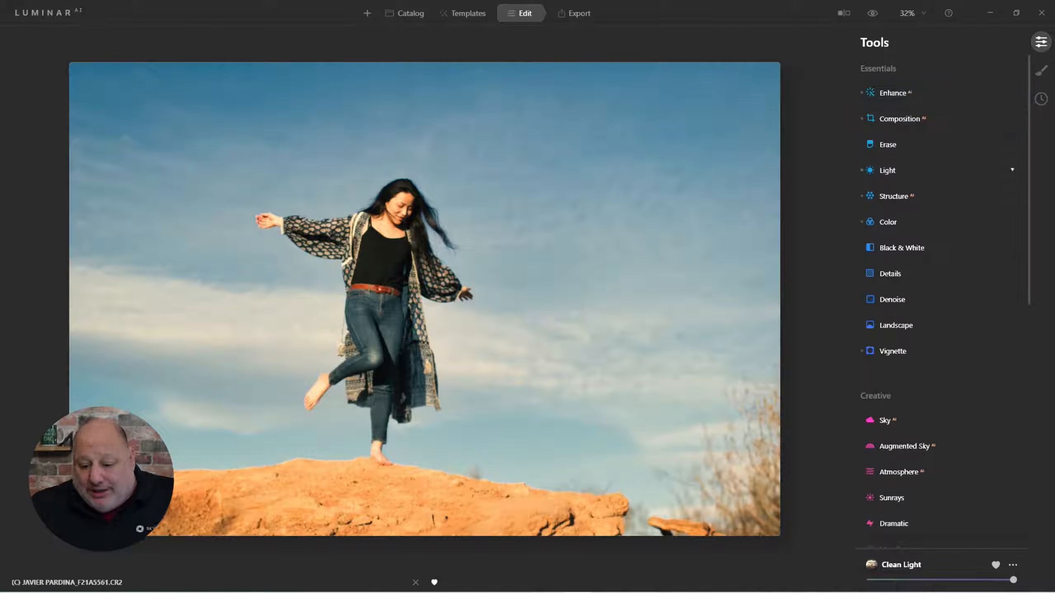
# In Light, expand Blacks & Whites and set Whites to 30 and Blacks to 62
pyautogui.click(893, 169)
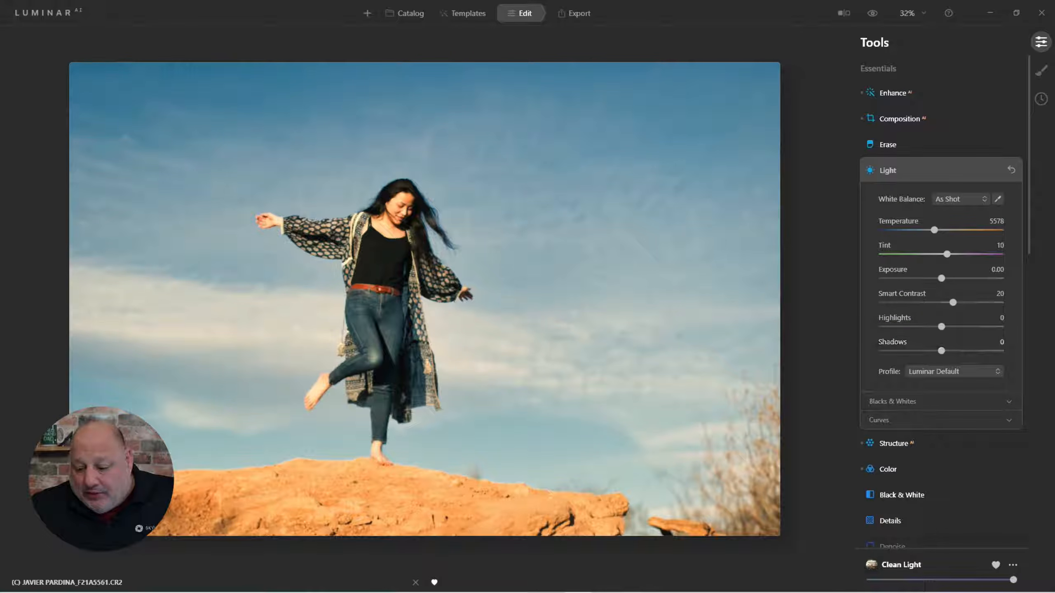
pyautogui.click(897, 401)
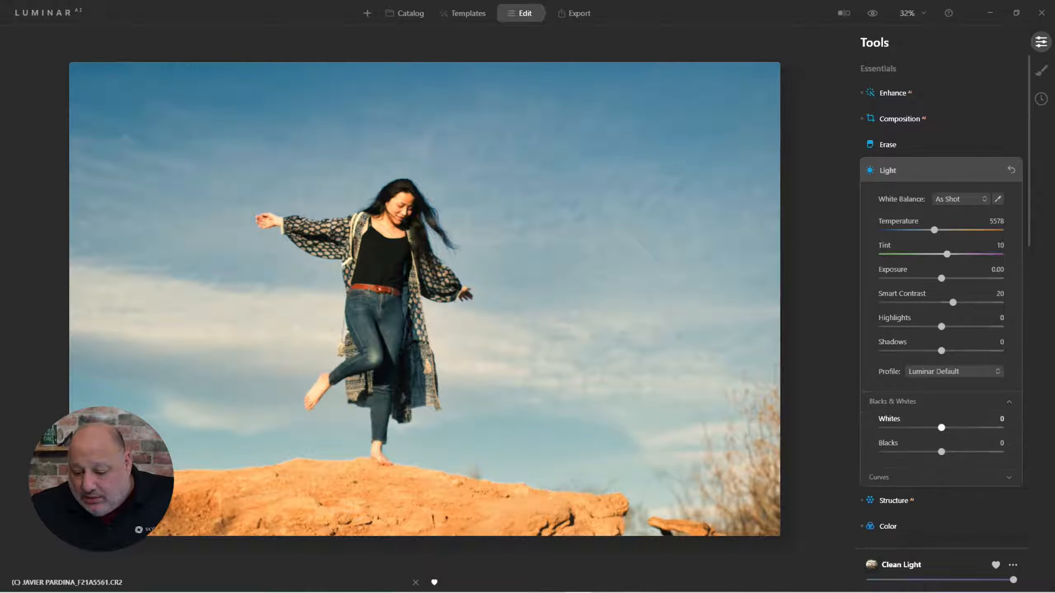
pyautogui.moveTo(942, 428)
pyautogui.mouseDown()
pyautogui.moveTo(954, 452)
pyautogui.moveTo(976, 452)
pyautogui.moveTo(913, 452)
pyautogui.moveTo(984, 452)
pyautogui.moveTo(935, 428)
pyautogui.moveTo(959, 428)
pyautogui.mouseUp()
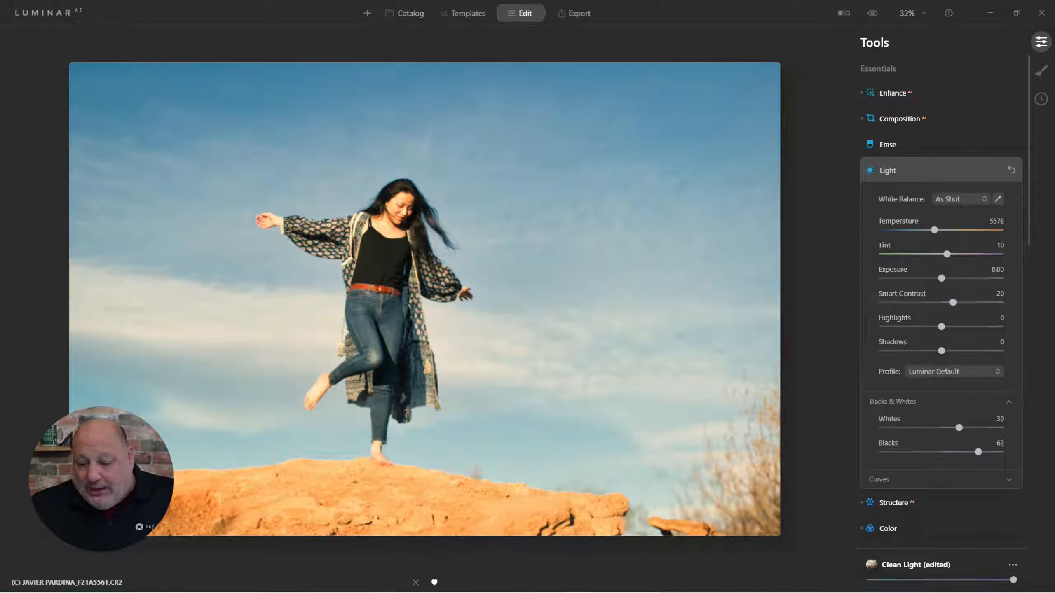
# Compare camera profiles and set the Light profile to Camera Portrait
pyautogui.click(951, 372)
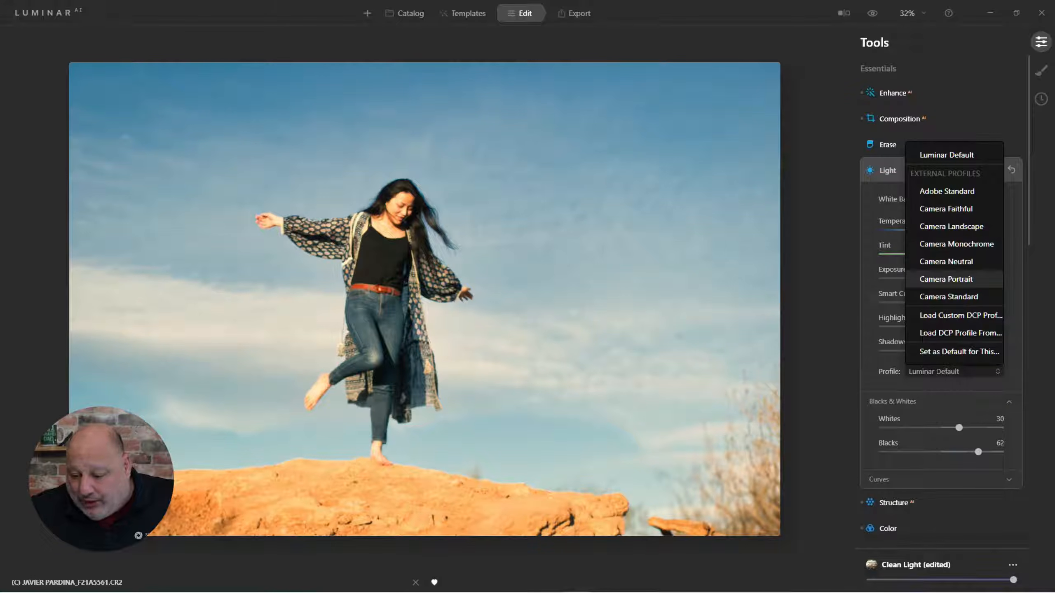
pyautogui.click(946, 279)
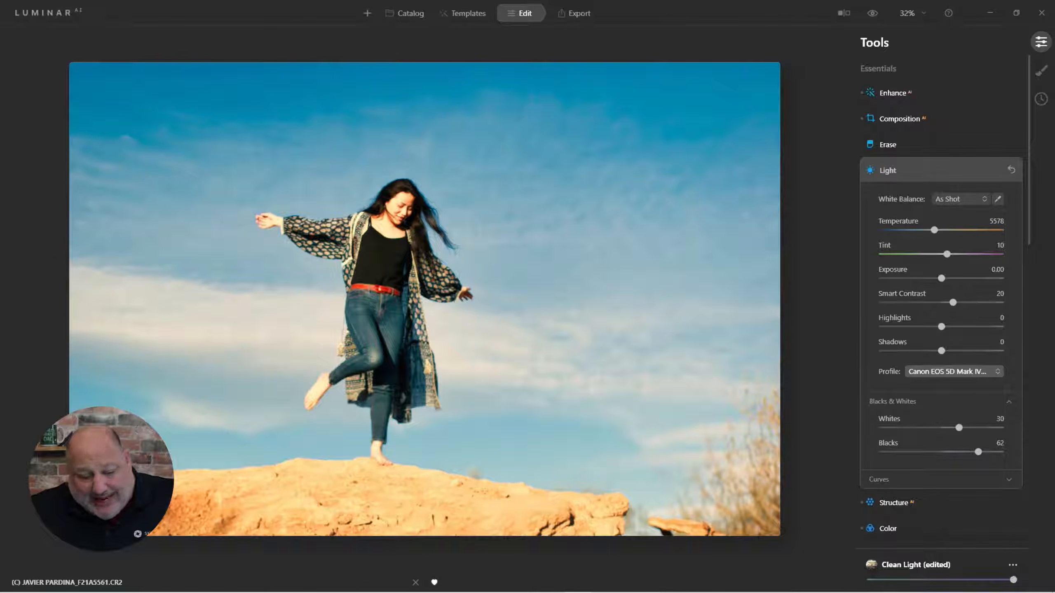
pyautogui.click(954, 372)
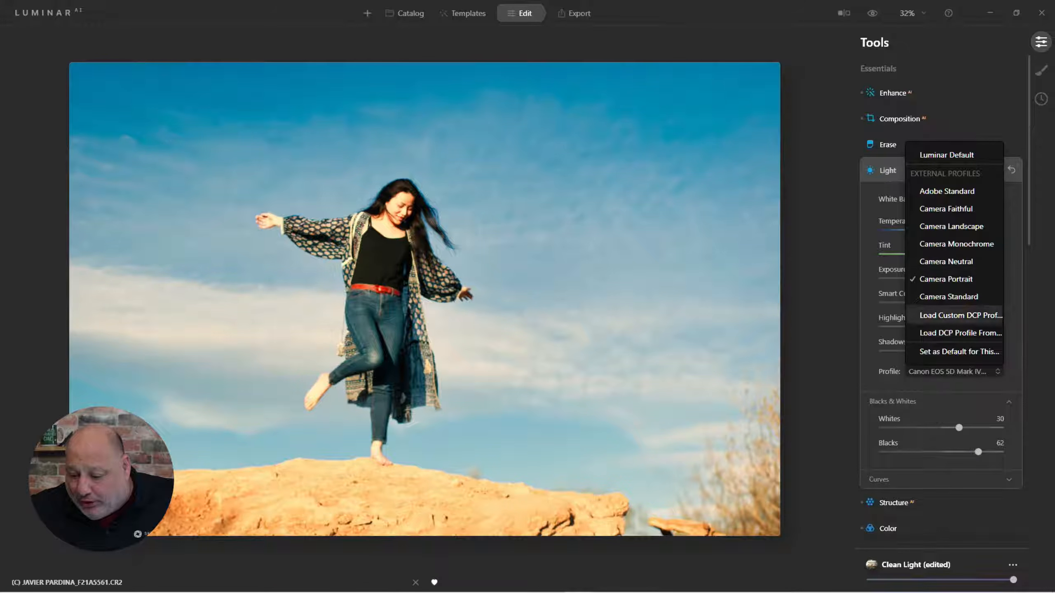
pyautogui.click(946, 261)
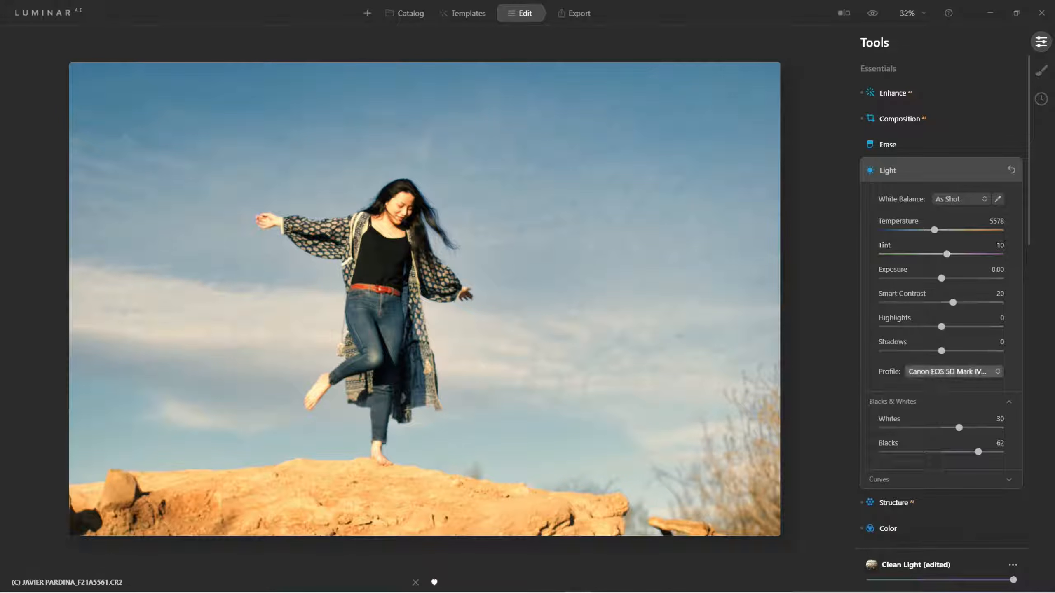
pyautogui.click(953, 372)
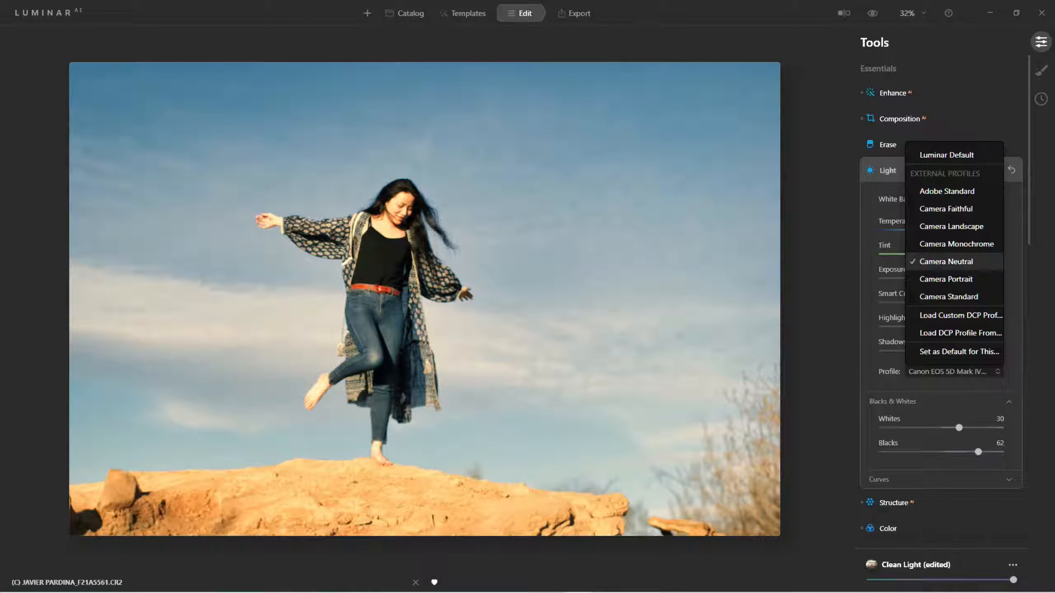
pyautogui.click(947, 279)
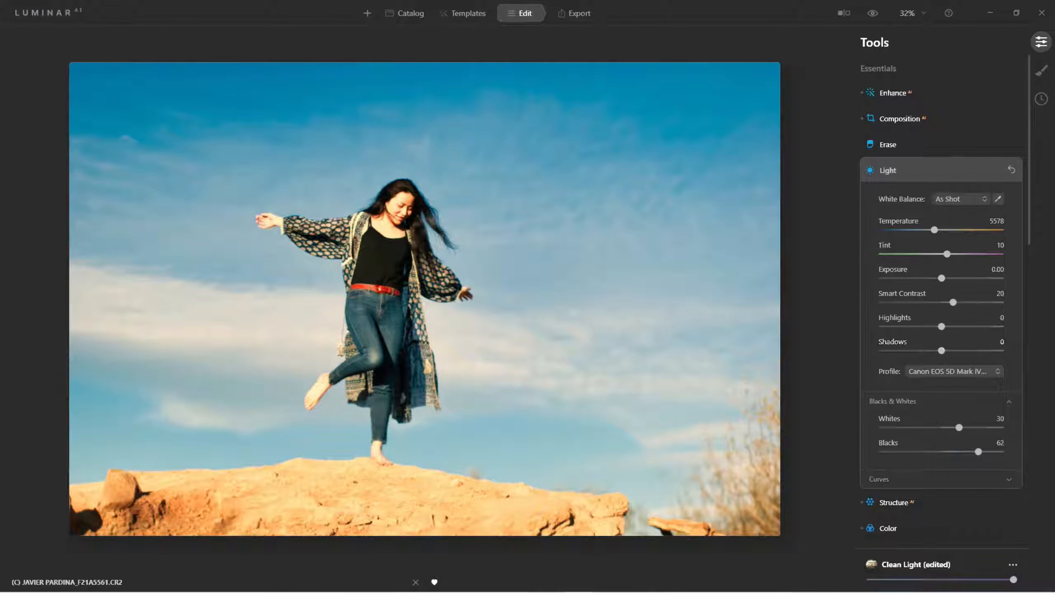
# Open Toning and set the shadows' hue to 267 and saturation to 73
pyautogui.click(955, 171)
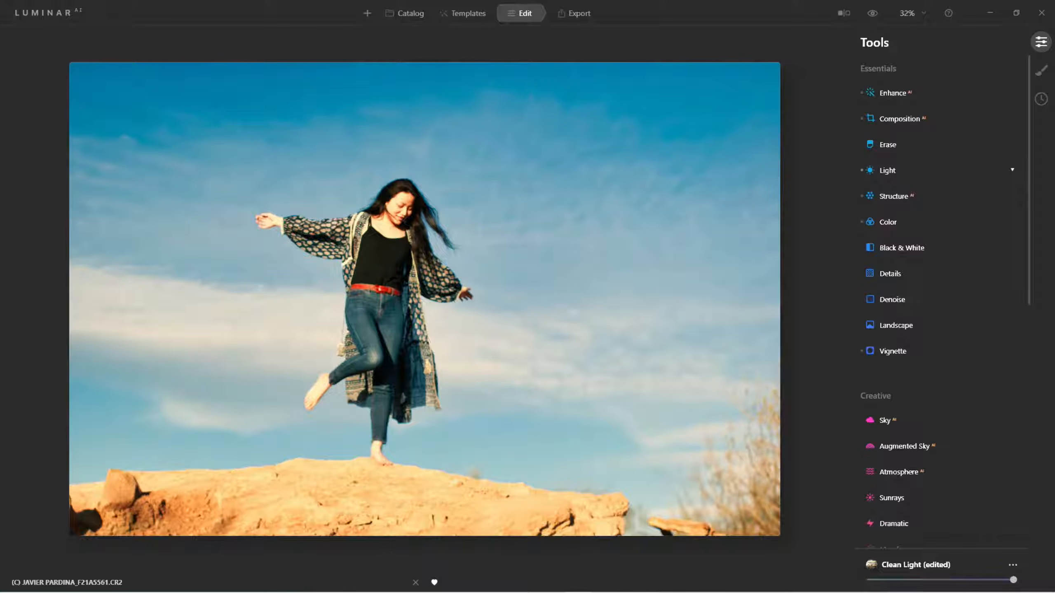
pyautogui.scroll(-5, 939, 291)
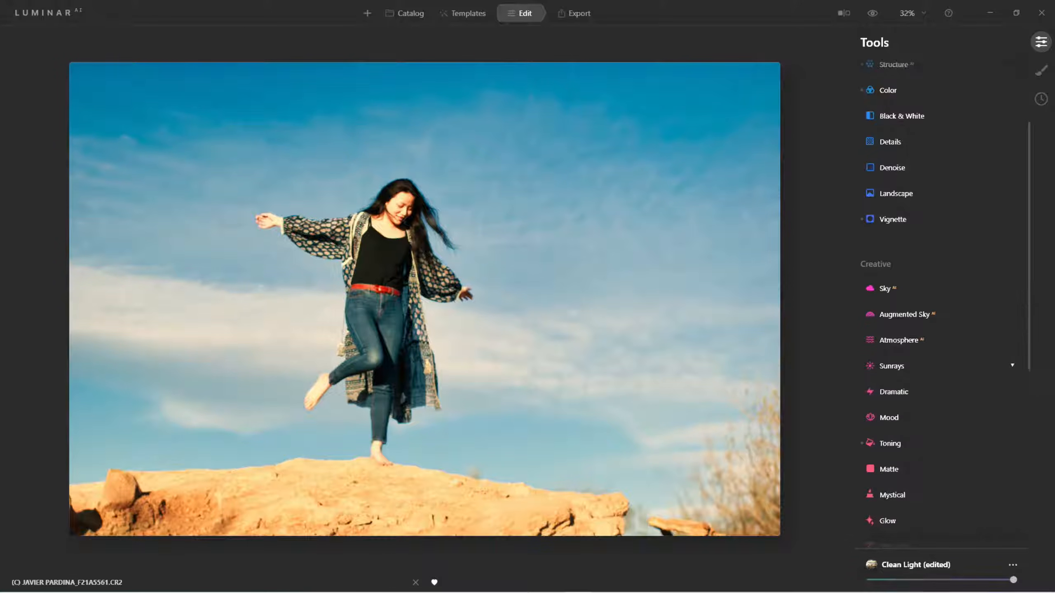
pyautogui.click(1012, 390)
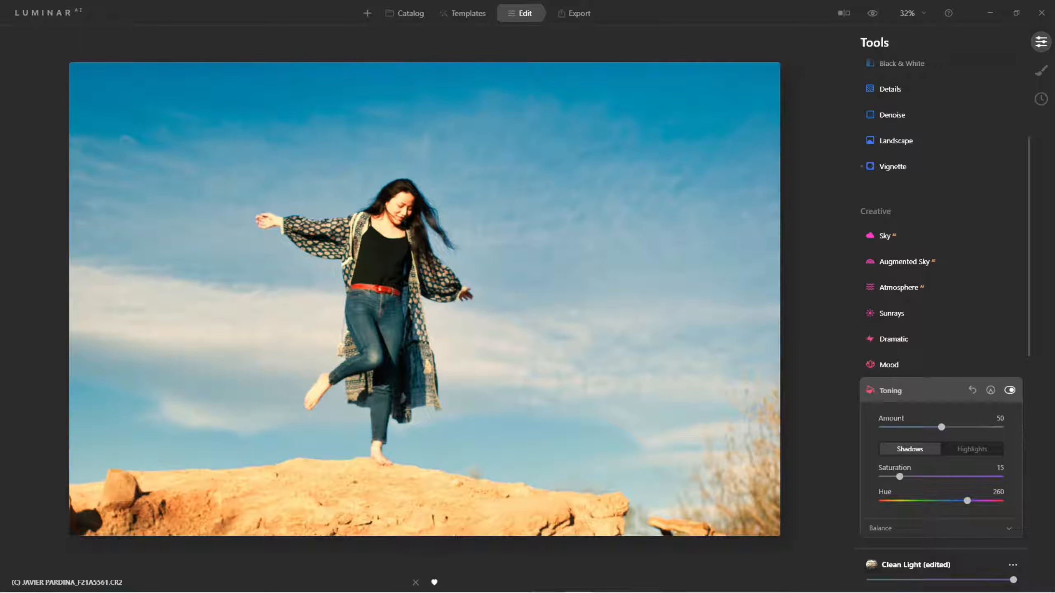
pyautogui.scroll(-1, 914, 474)
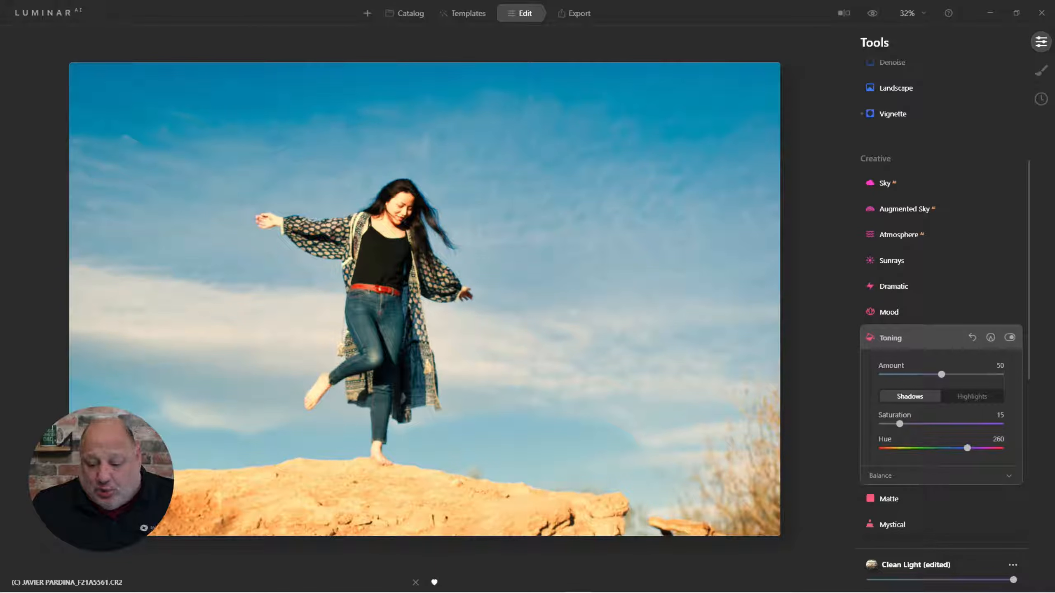
pyautogui.click(972, 396)
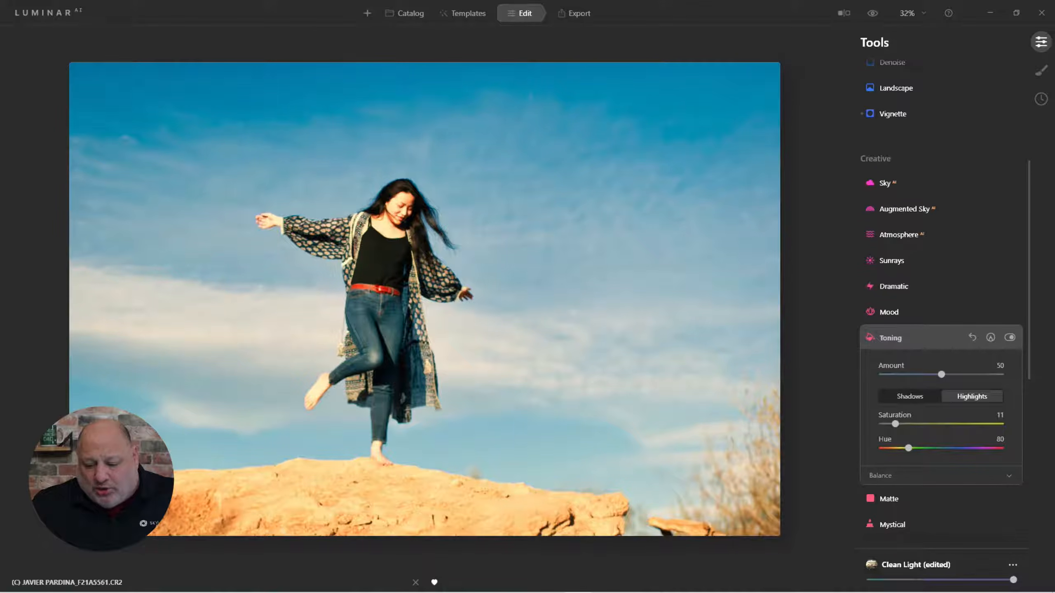
pyautogui.click(909, 396)
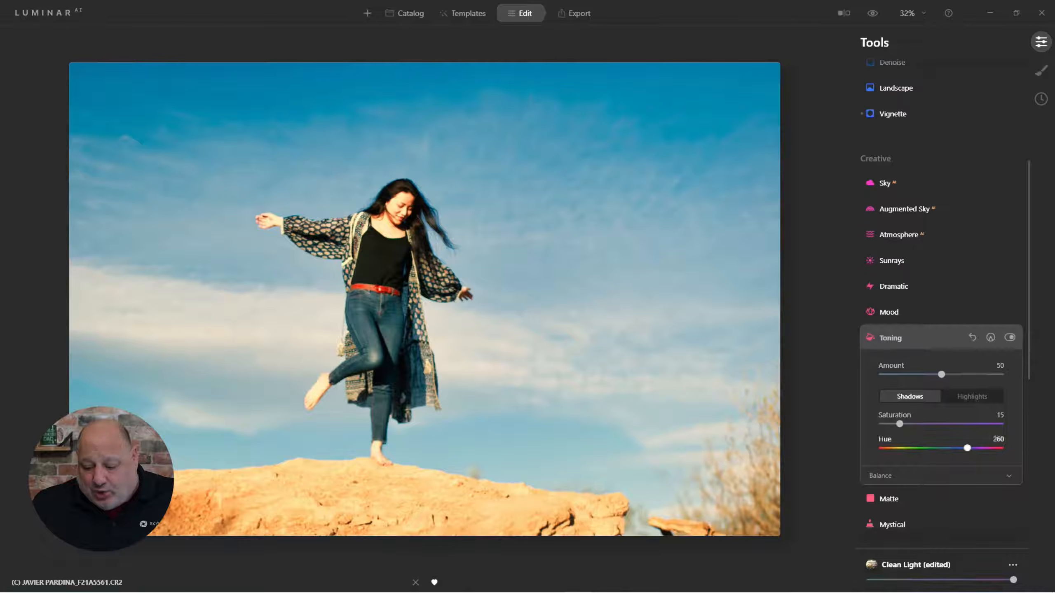
pyautogui.moveTo(967, 448); pyautogui.dragTo(956, 448)
pyautogui.moveTo(899, 424); pyautogui.dragTo(968, 424)
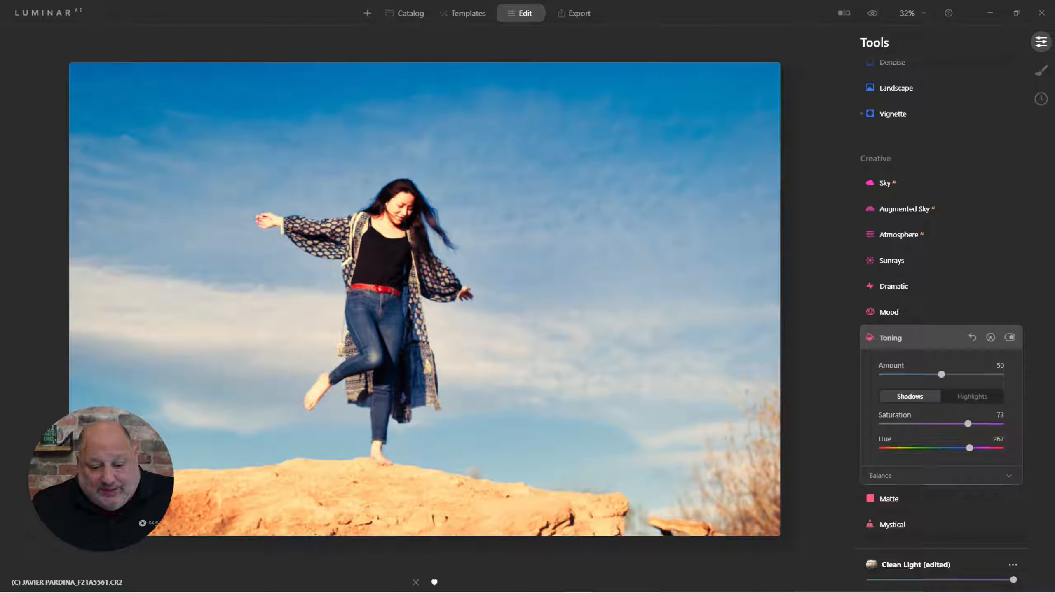
# Set the highlights' toning saturation to 65 and hue to 232, and shift the balance slightly toward shadows
pyautogui.click(972, 396)
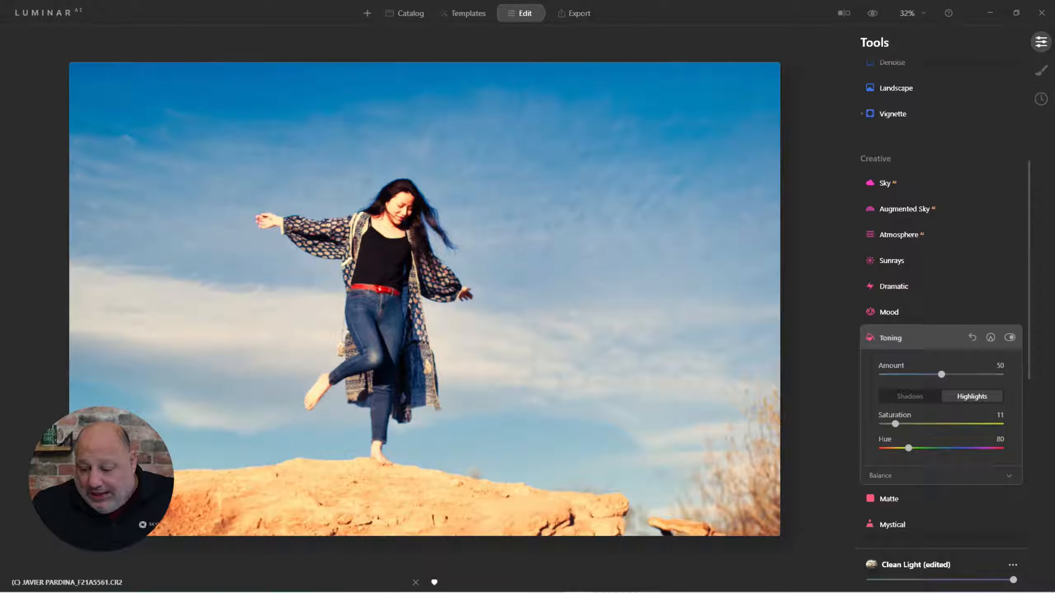
pyautogui.moveTo(908, 448); pyautogui.dragTo(956, 448)
pyautogui.moveTo(895, 424); pyautogui.dragTo(959, 448)
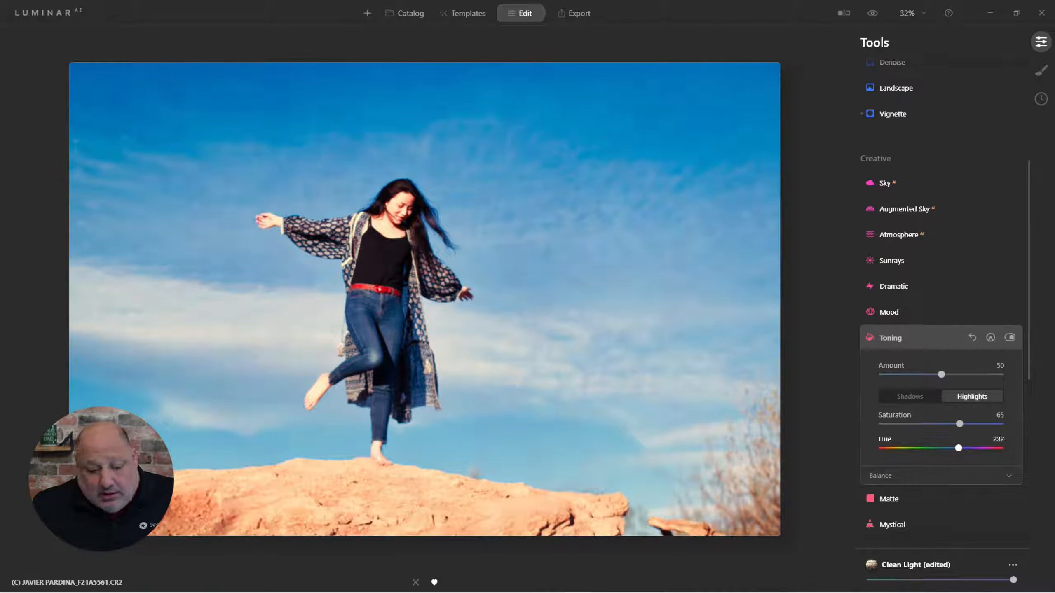
pyautogui.click(1009, 476)
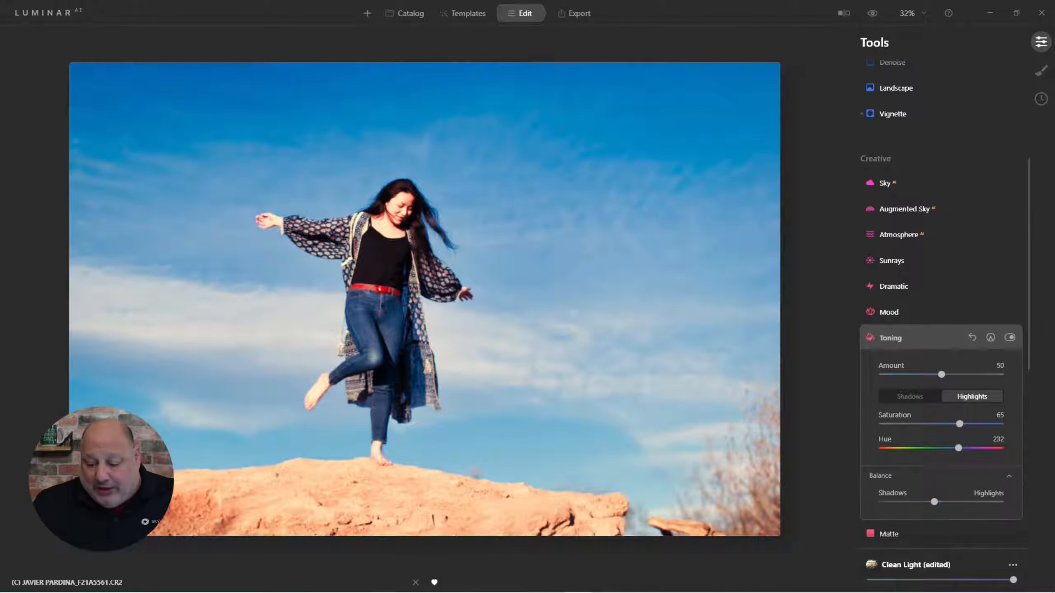
pyautogui.moveTo(934, 502)
pyautogui.mouseDown()
pyautogui.moveTo(1000, 502)
pyautogui.moveTo(882, 502)
pyautogui.moveTo(1000, 502)
pyautogui.moveTo(895, 502)
pyautogui.moveTo(962, 502)
pyautogui.moveTo(923, 502)
pyautogui.mouseUp()
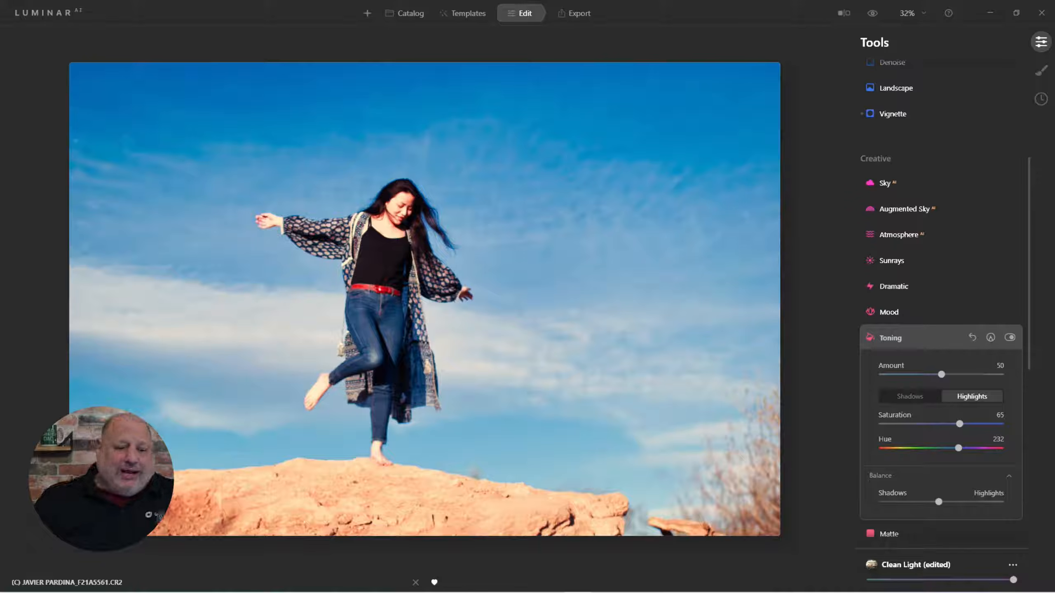
# Toggle the before/after view to compare the edited photo with the original
pyautogui.press('\\')
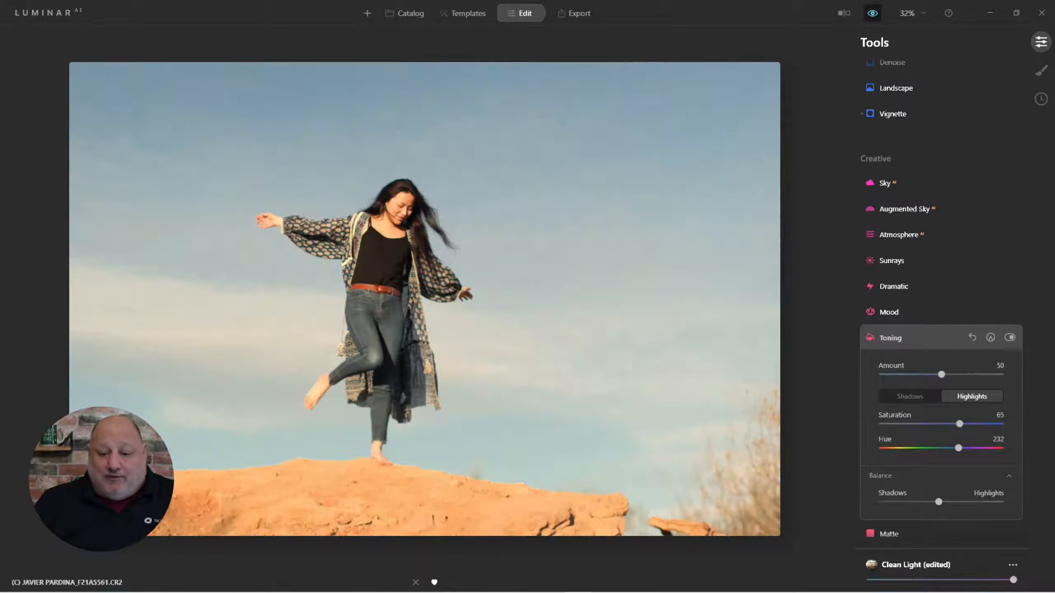
pyautogui.press('\\')
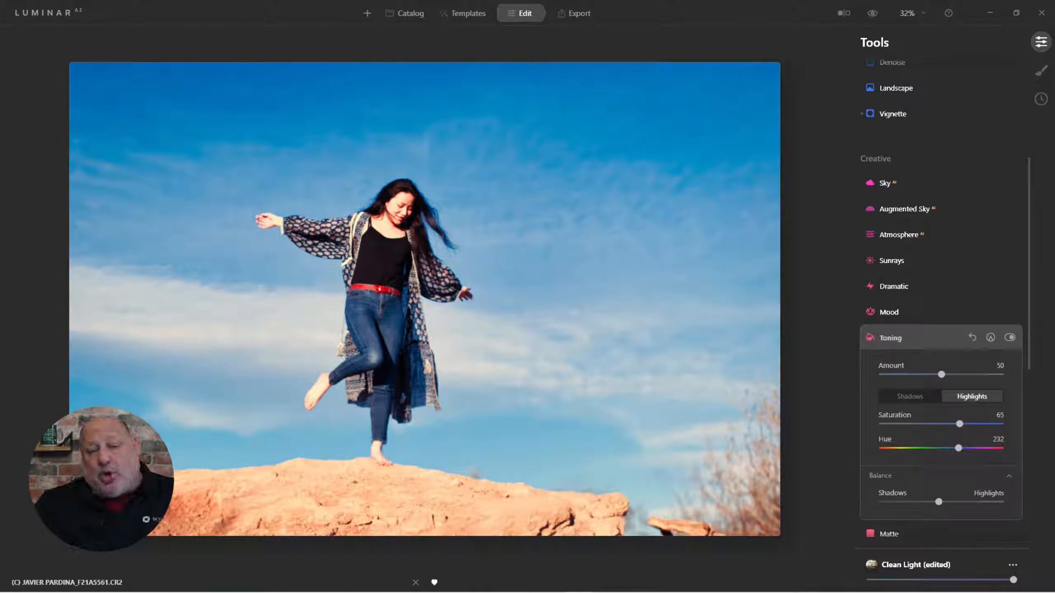
pyautogui.scroll(1, 943, 291)
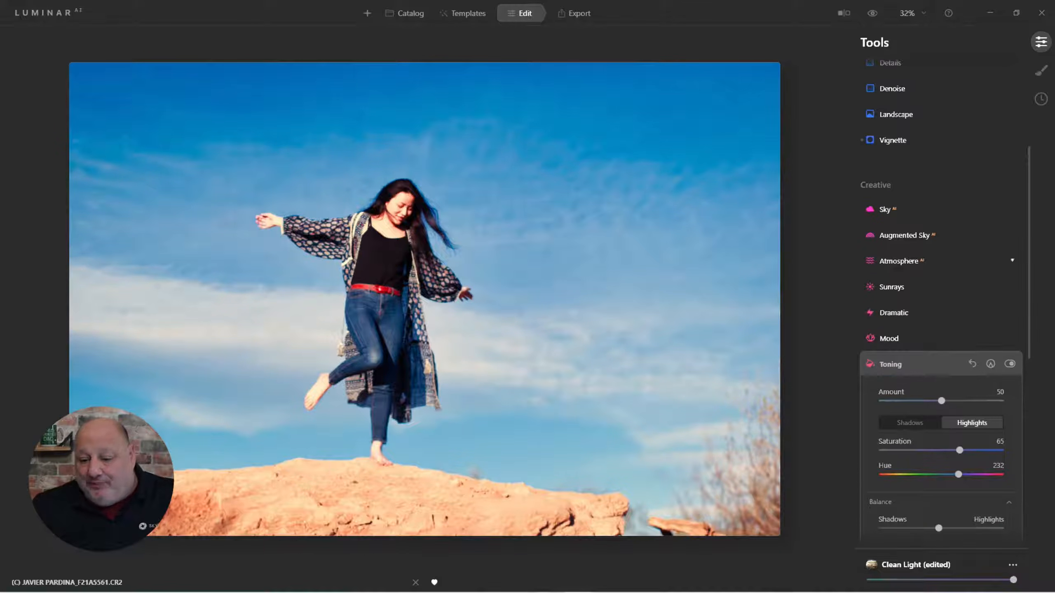
# Open Vignette and set its amount to -57 and size to 19
pyautogui.click(935, 140)
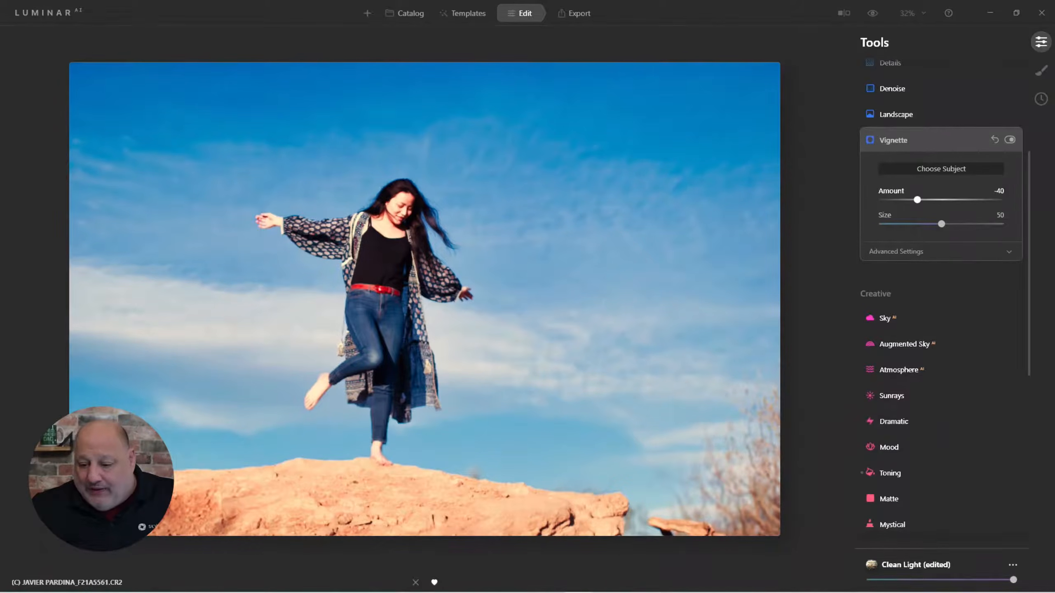
pyautogui.moveTo(917, 200)
pyautogui.mouseDown()
pyautogui.moveTo(897, 199)
pyautogui.moveTo(914, 224)
pyautogui.moveTo(904, 224)
pyautogui.moveTo(908, 200)
pyautogui.mouseUp()
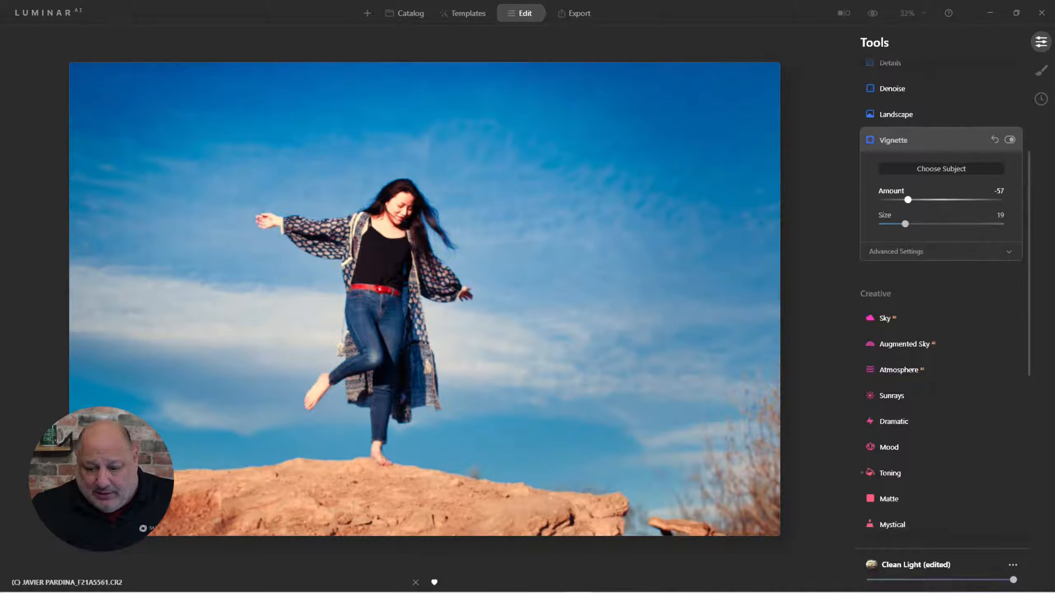
pyautogui.click(893, 140)
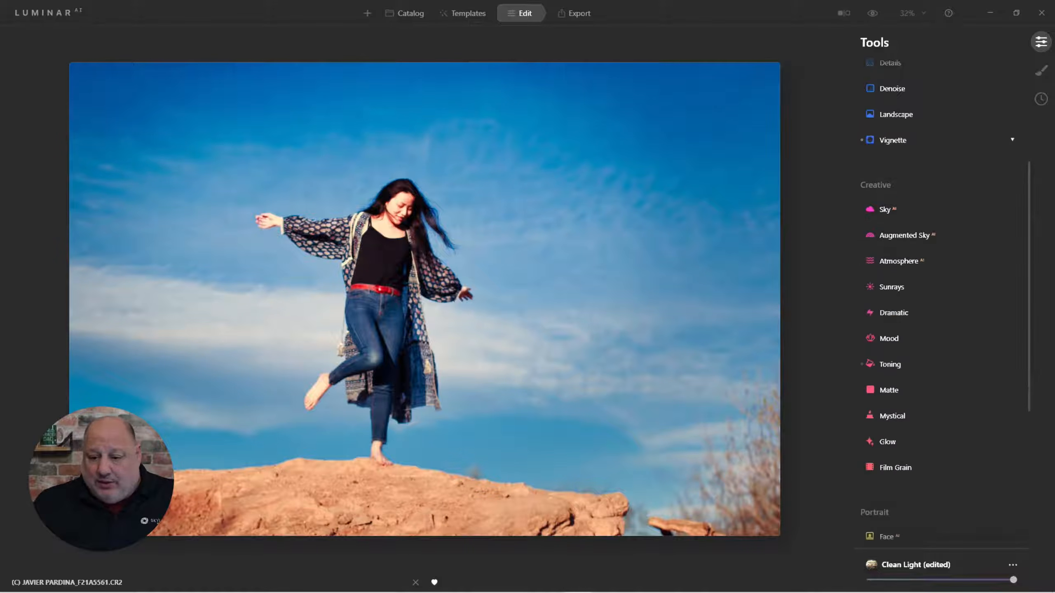
# Switch to the original photo and back to compare it with the vignetted edit
pyautogui.click(873, 12)
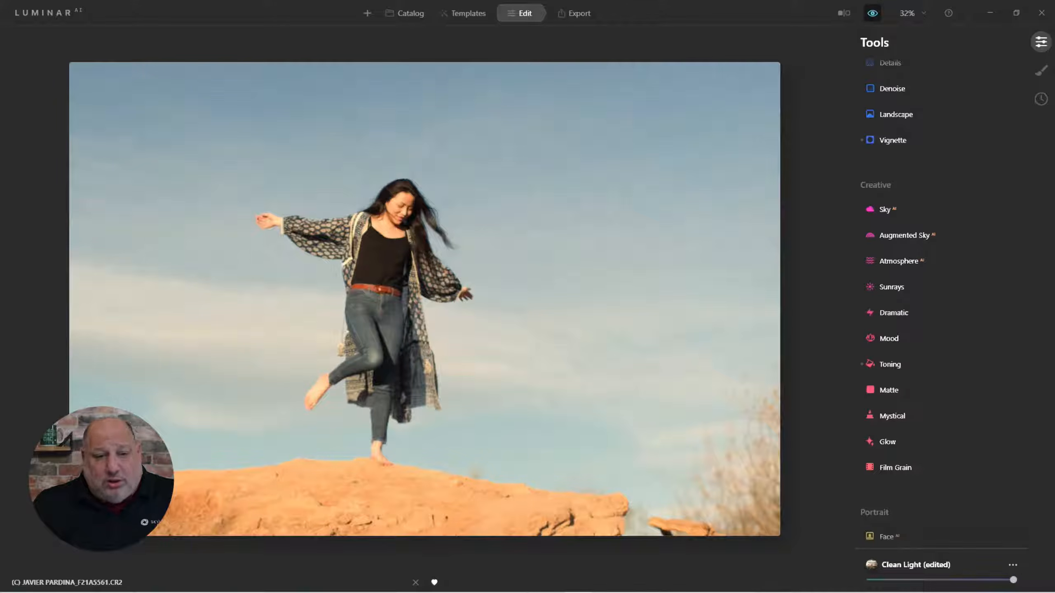
pyautogui.click(873, 13)
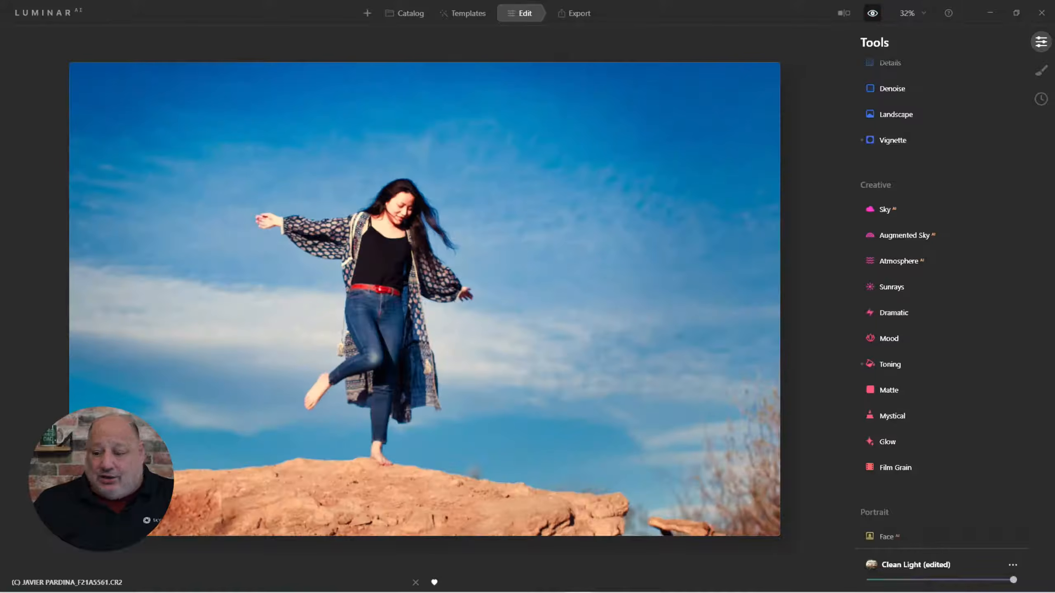
# Reopen Toning and raise its amount to 83
pyautogui.click(1013, 364)
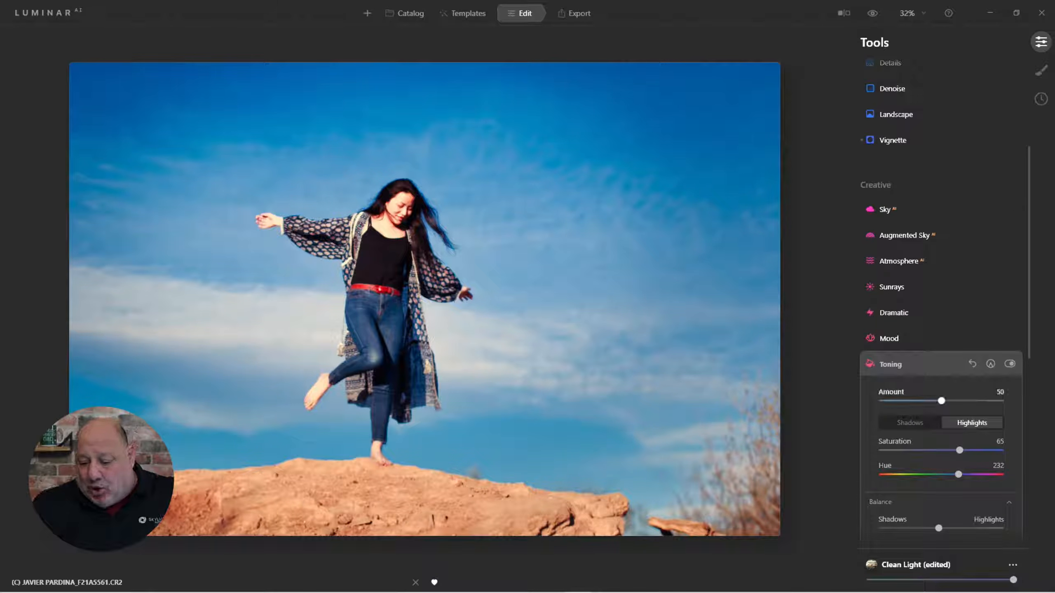
pyautogui.moveTo(941, 401); pyautogui.dragTo(980, 400)
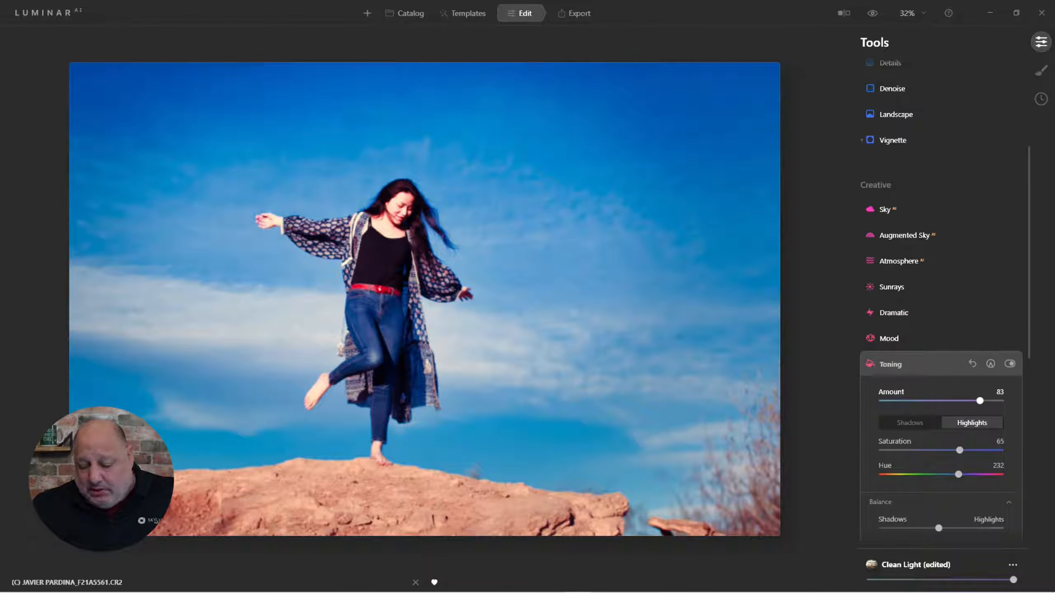
# Set the highlights' toning saturation to 34 and hue to 14
pyautogui.moveTo(959, 450); pyautogui.dragTo(906, 450)
pyautogui.moveTo(958, 475); pyautogui.dragTo(887, 474)
pyautogui.click(909, 423)
pyautogui.click(972, 423)
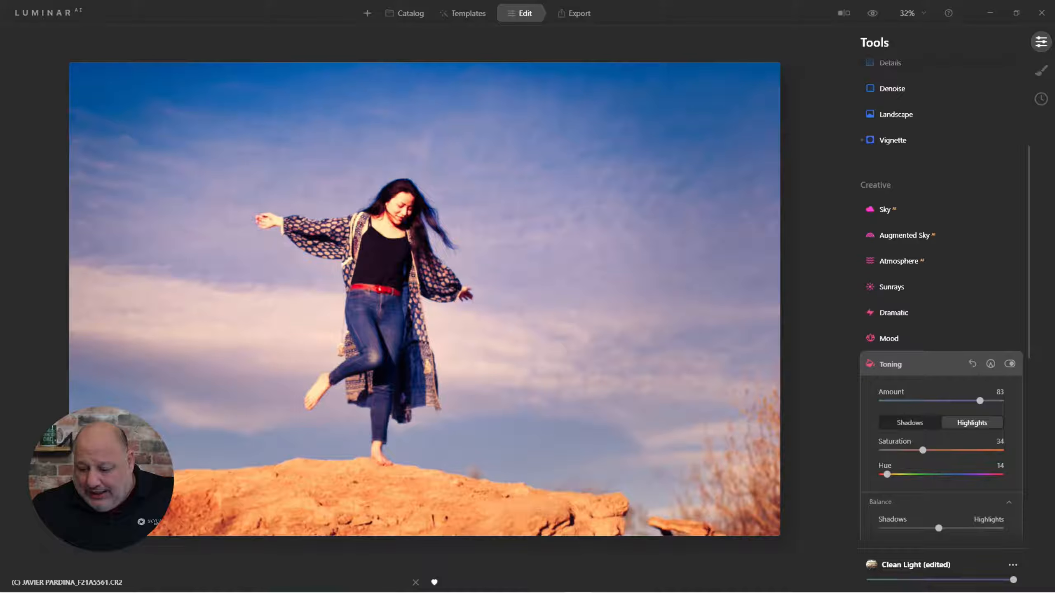
# Set the shadows' toning saturation to 77 and hue to 240, and shift the balance further toward shadows
pyautogui.click(909, 423)
pyautogui.moveTo(969, 474); pyautogui.dragTo(973, 450)
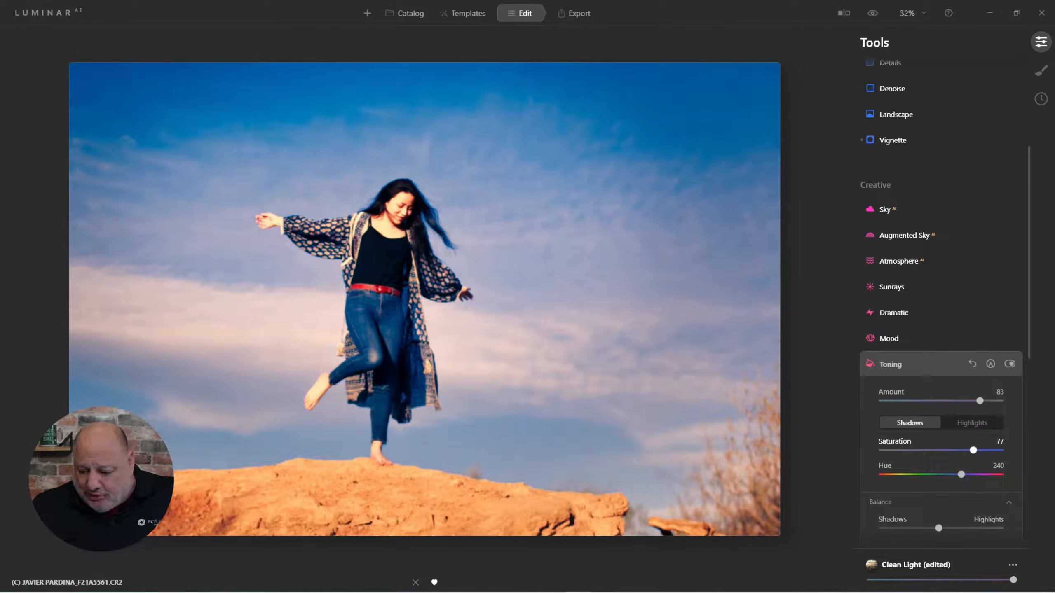
pyautogui.moveTo(939, 528); pyautogui.dragTo(914, 528)
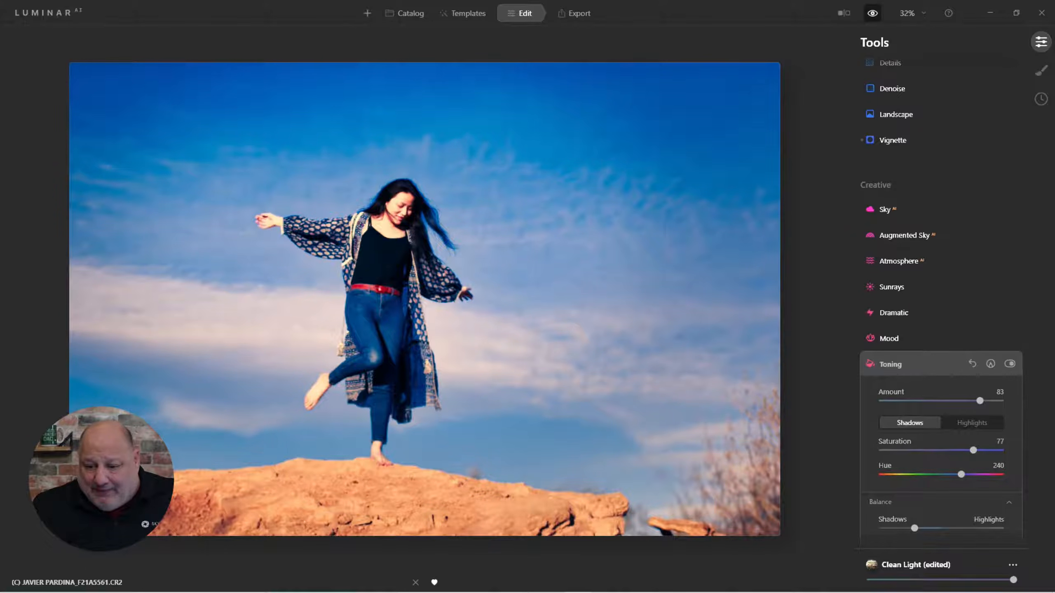
# Compare the result with the original and toggle the Toning effect off and back on
pyautogui.click(873, 12)
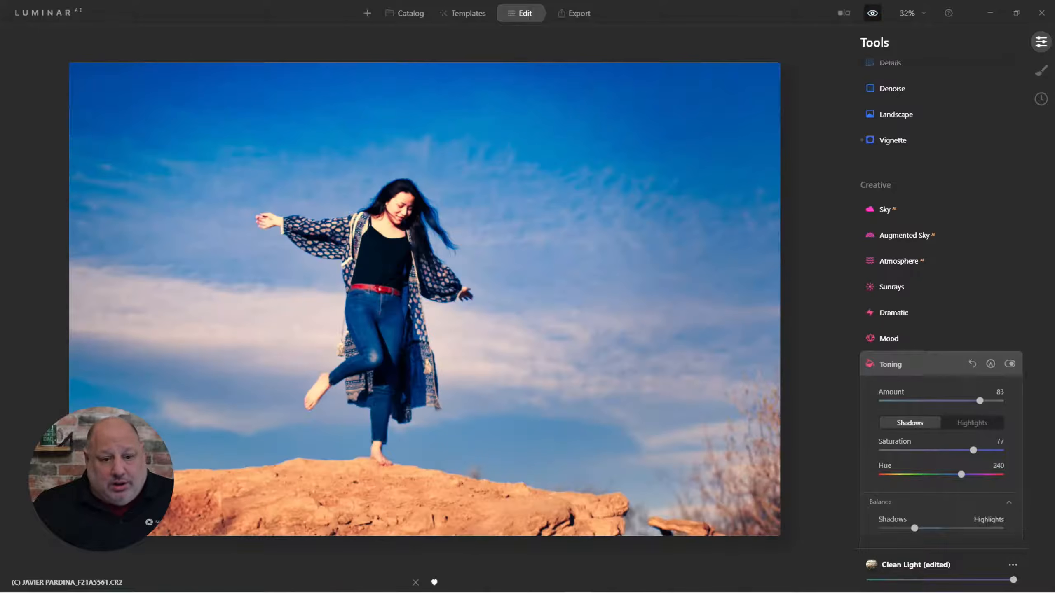
pyautogui.click(1010, 364)
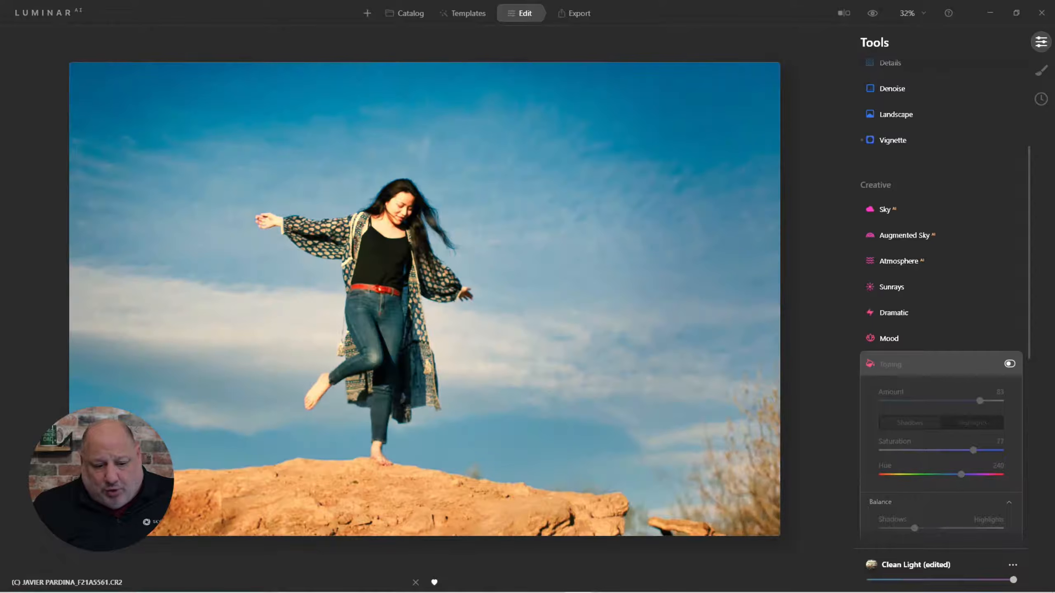
pyautogui.click(1009, 364)
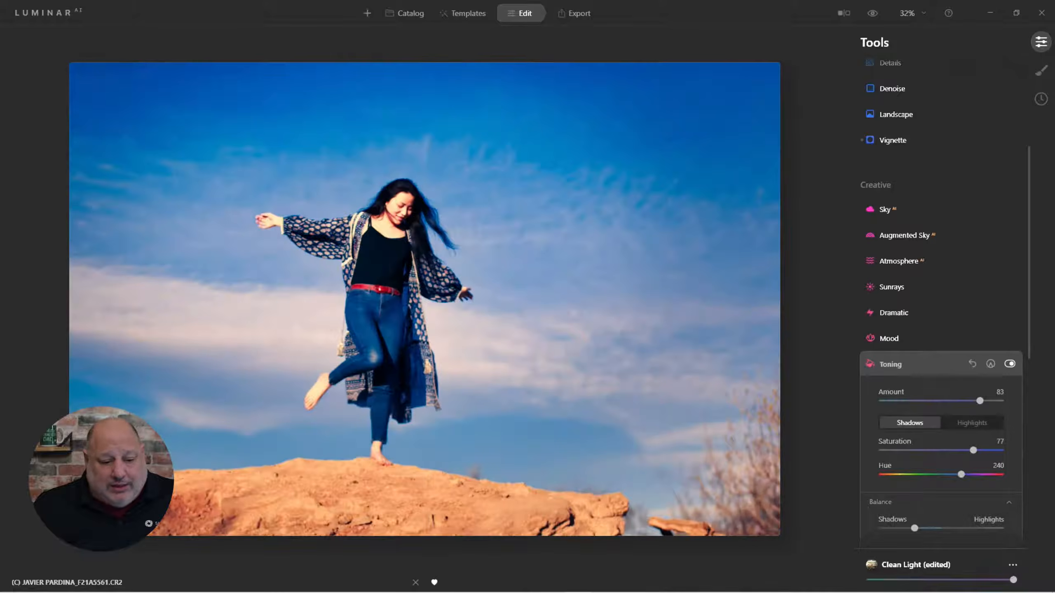
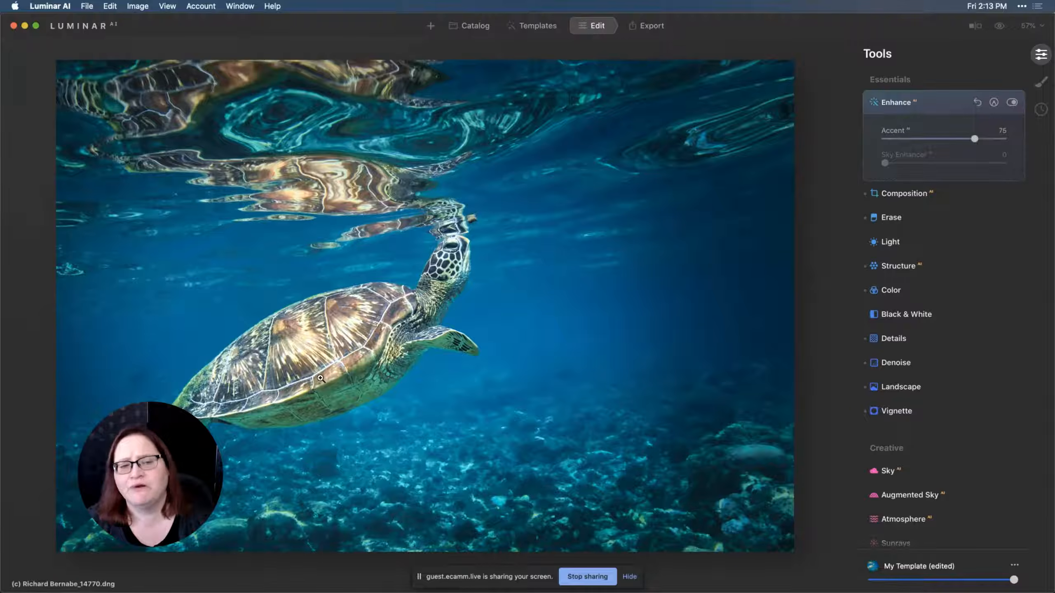
# Open the Color tool's HSL section and review its Hue, Saturation and Luminance settings
pyautogui.click(901, 290)
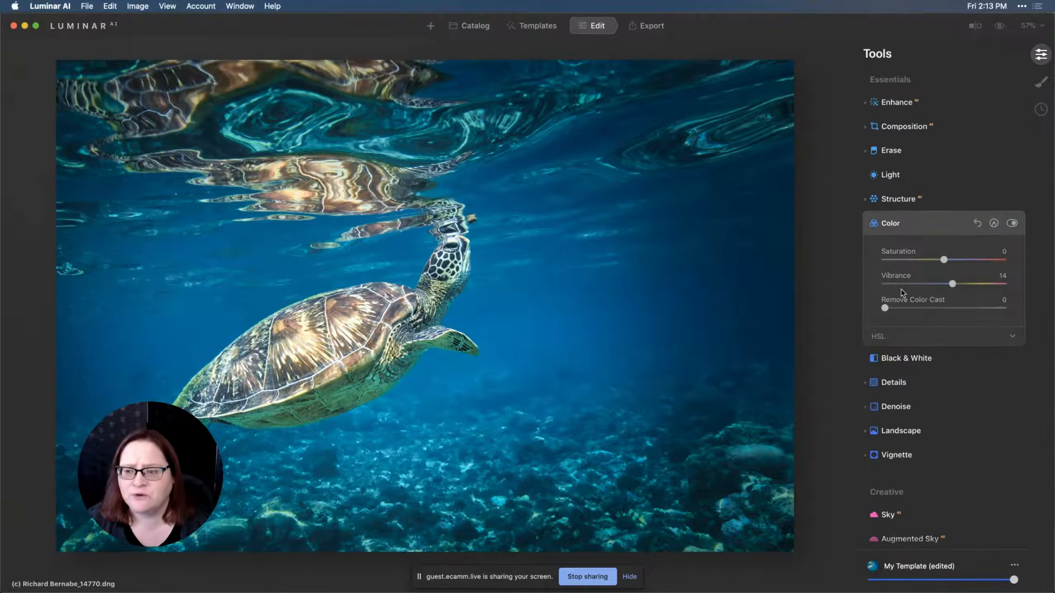
pyautogui.click(882, 340)
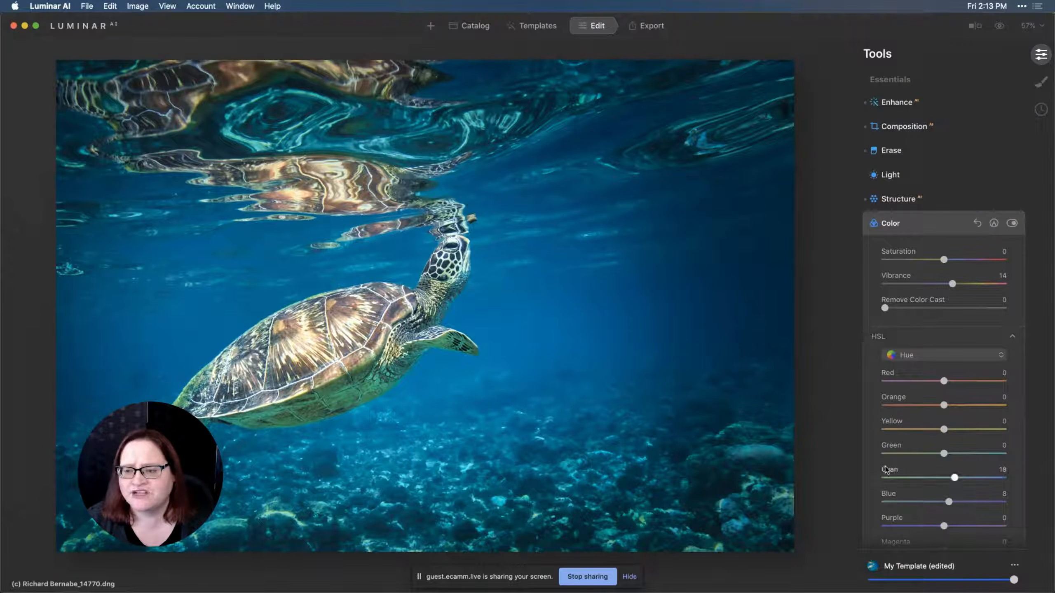
pyautogui.click(939, 357)
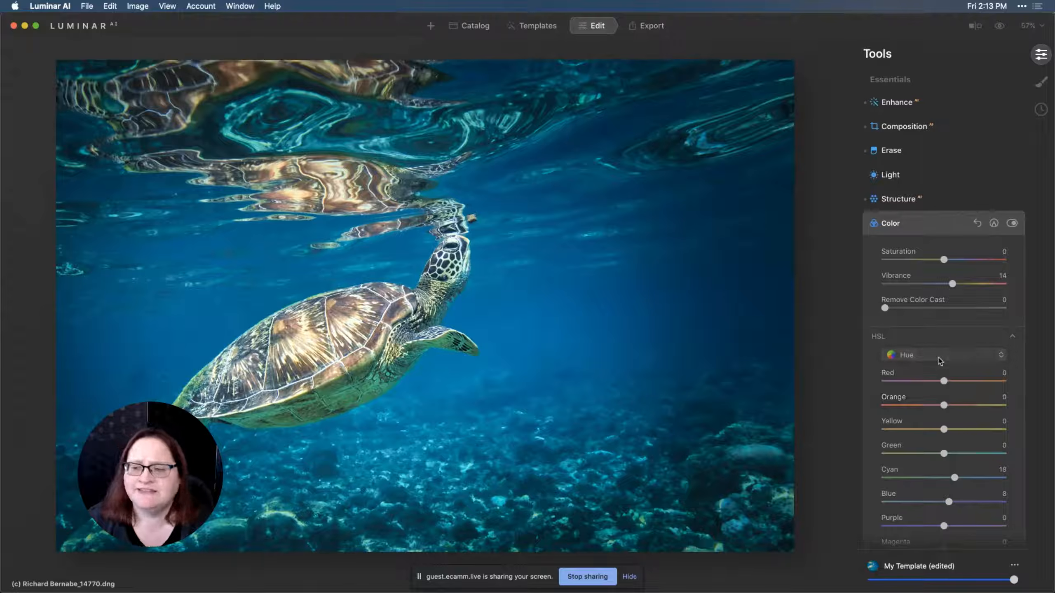
pyautogui.click(931, 372)
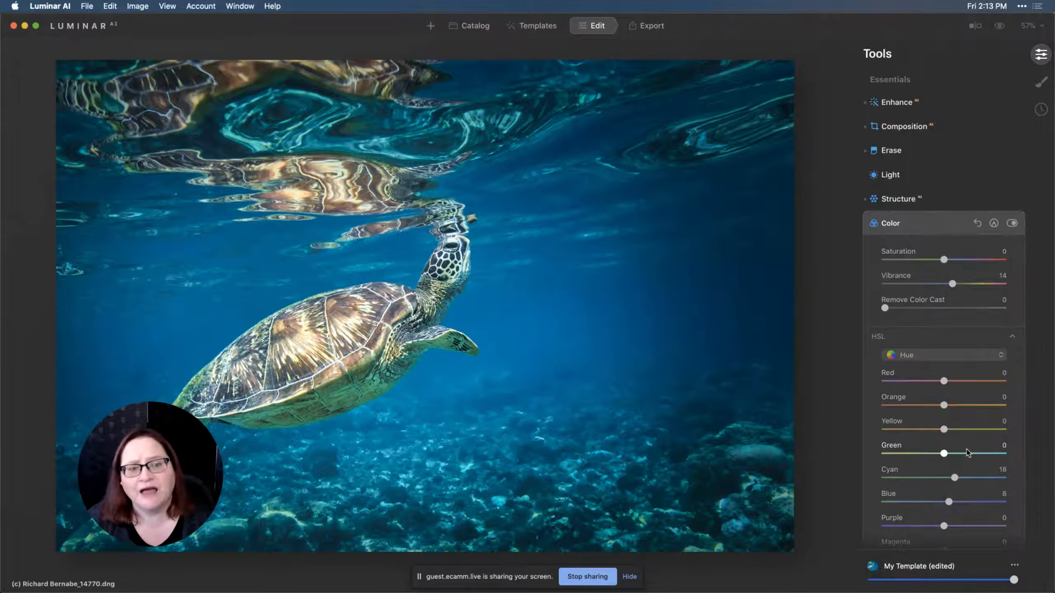
pyautogui.click(951, 355)
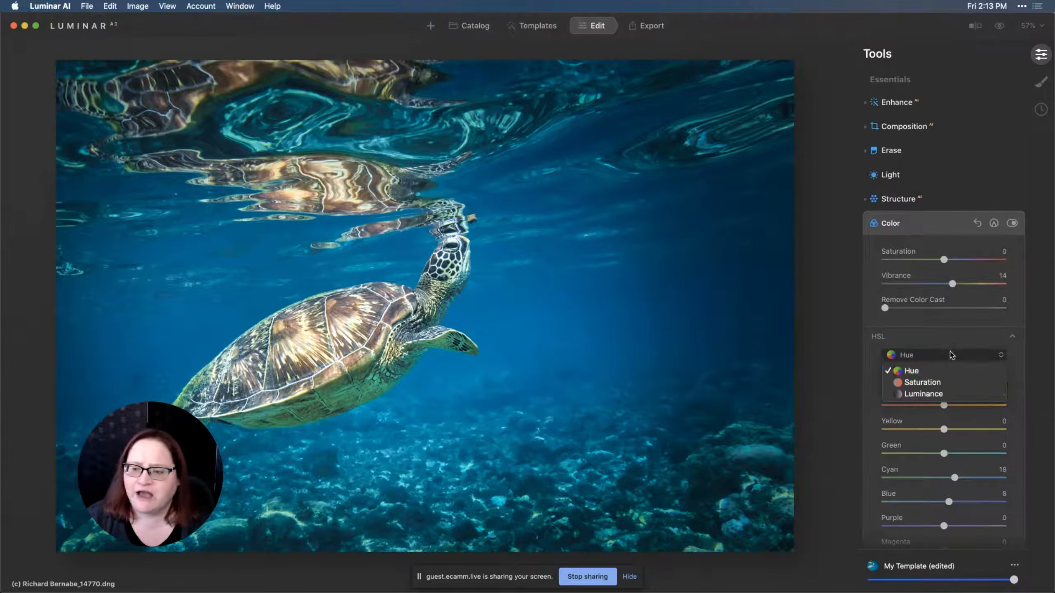
pyautogui.click(937, 382)
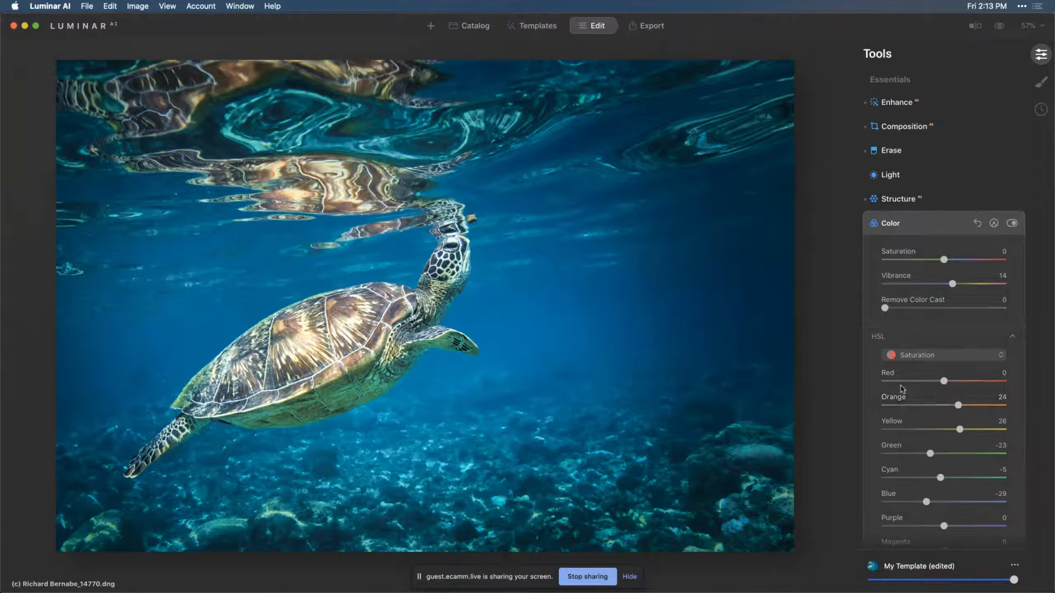
pyautogui.click(930, 359)
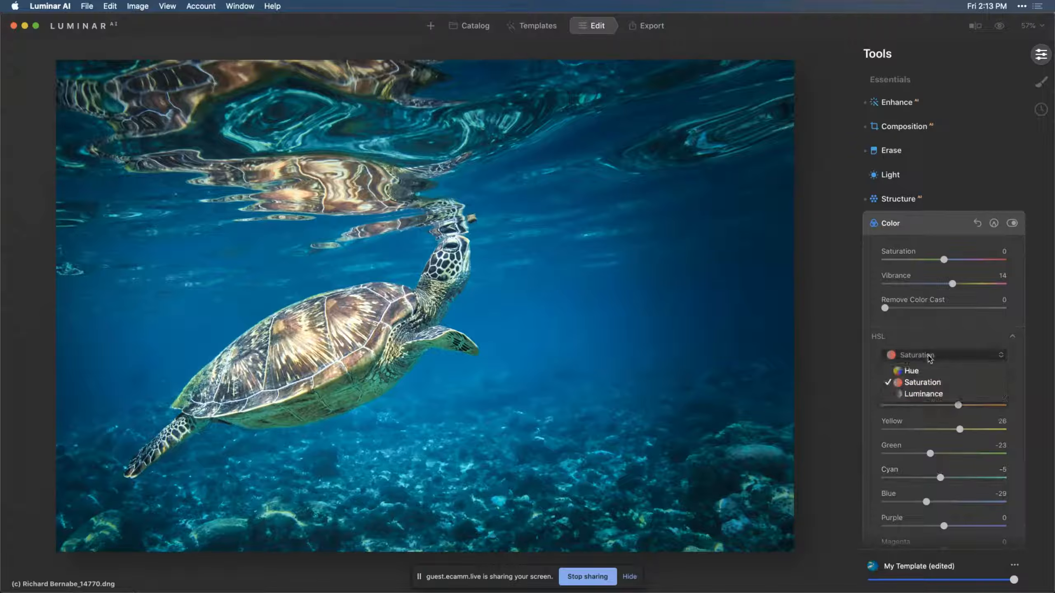
pyautogui.click(924, 398)
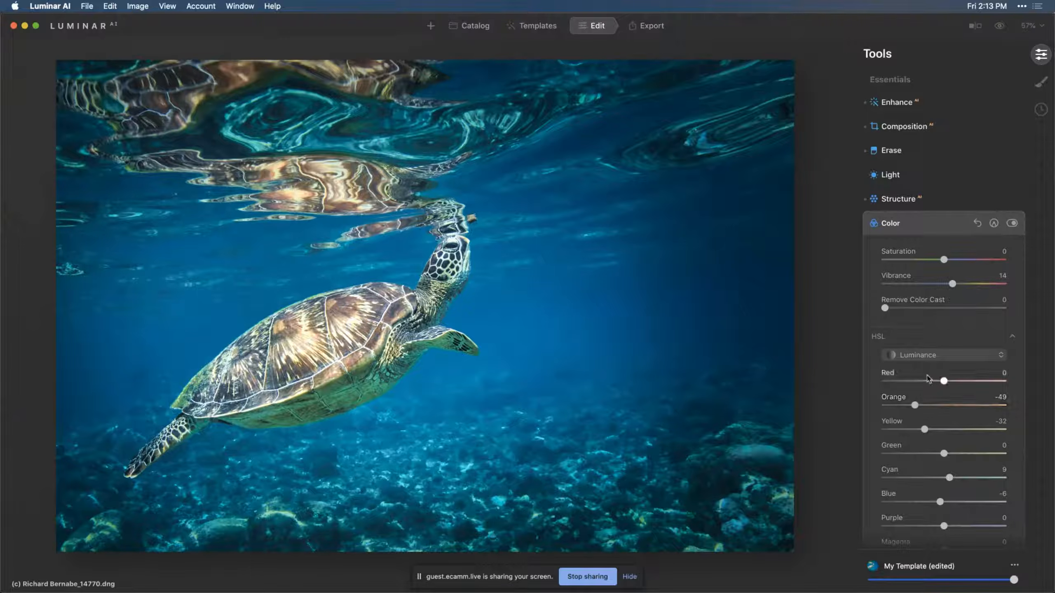
# Toggle the Color tool off and back on to compare its effect
pyautogui.click(920, 355)
pyautogui.click(1003, 232)
pyautogui.click(1012, 224)
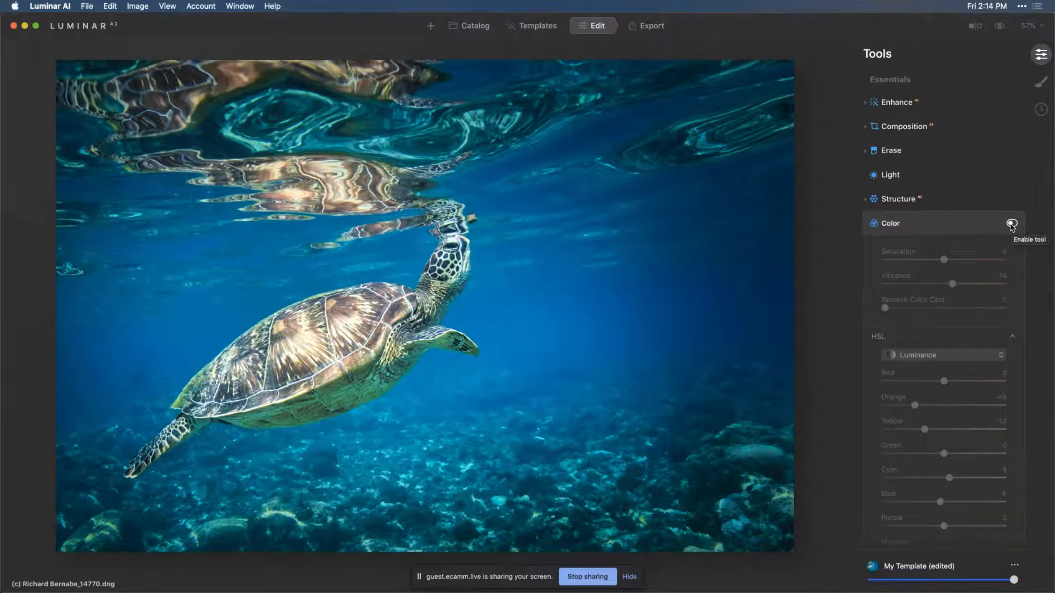
pyautogui.click(1012, 224)
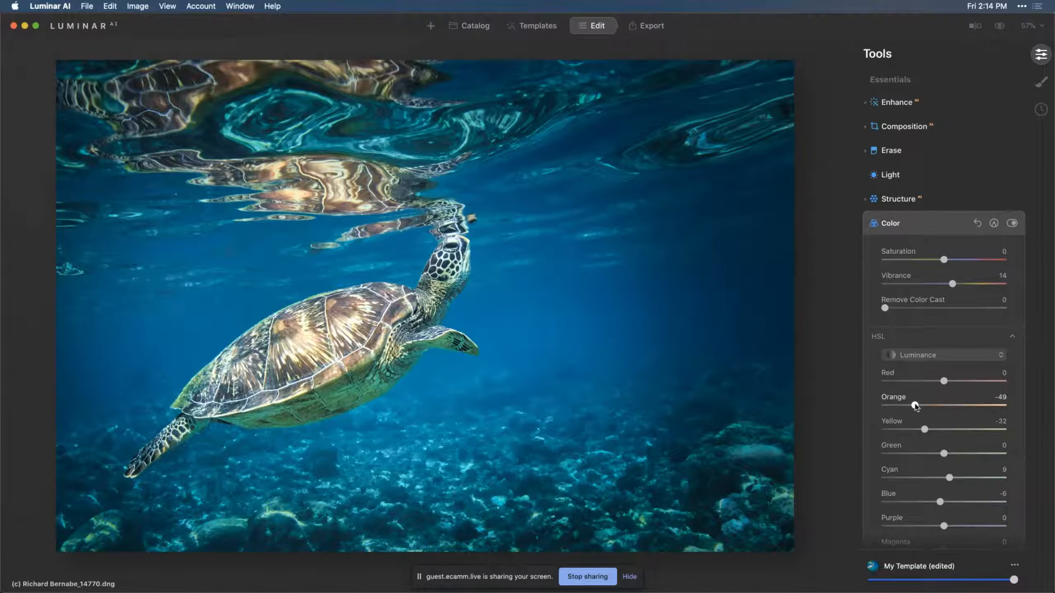
# Adjust the orange luminance slider in the HSL section
pyautogui.moveTo(916, 406)
pyautogui.mouseDown()
pyautogui.moveTo(977, 406)
pyautogui.moveTo(908, 423)
pyautogui.mouseUp()
pyautogui.moveTo(907, 406); pyautogui.dragTo(925, 435)
# Switch HSL to Saturation and raise red, orange and yellow saturation to 43, 42 and 47
pyautogui.click(967, 356)
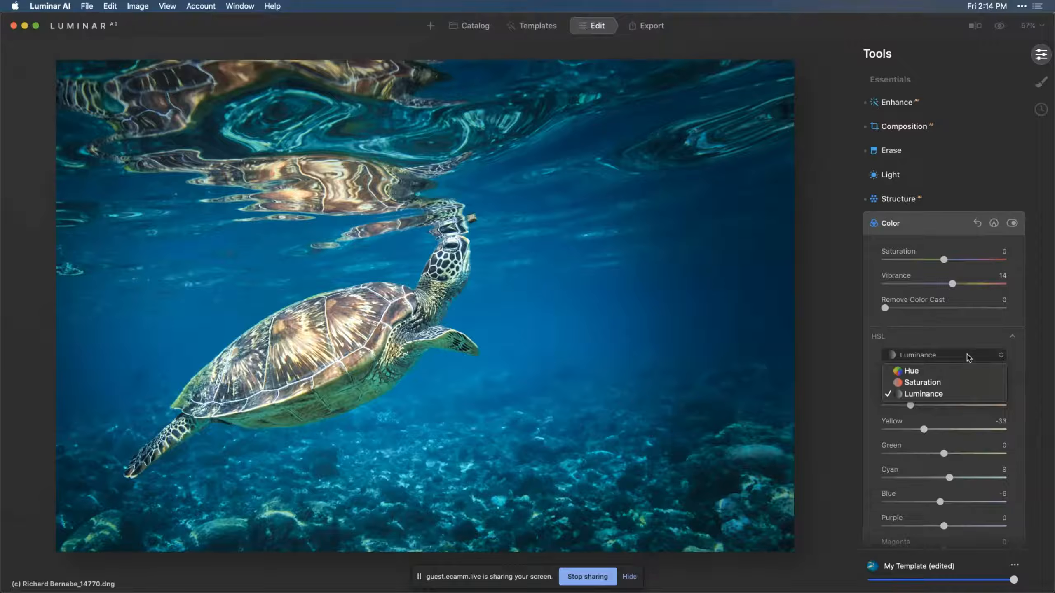
pyautogui.click(953, 381)
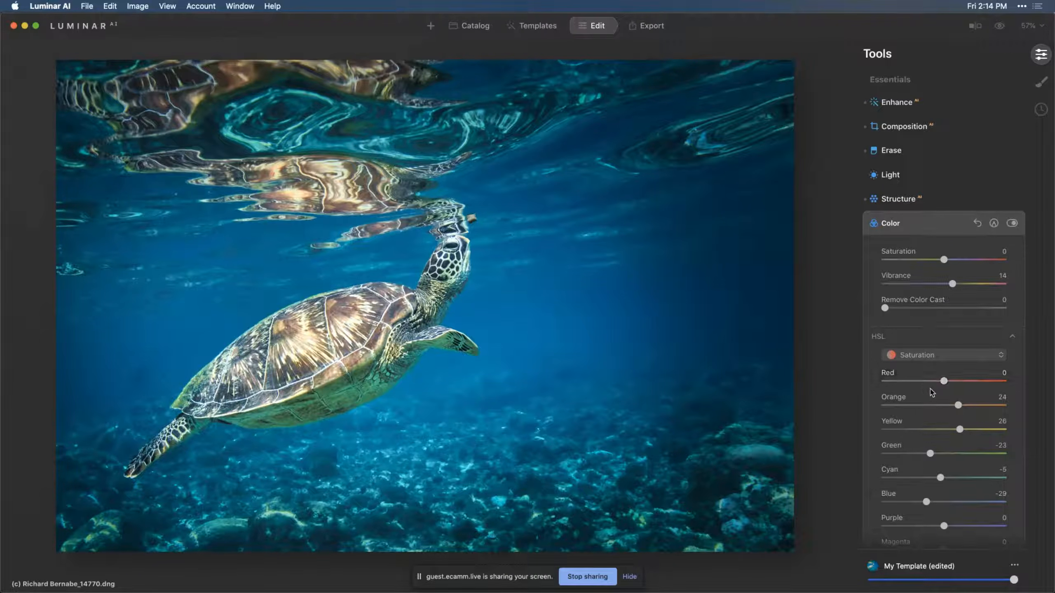
pyautogui.moveTo(944, 381); pyautogui.dragTo(972, 430)
# Compare the Color tool on and off, then preview the original photo against the edit
pyautogui.click(1012, 224)
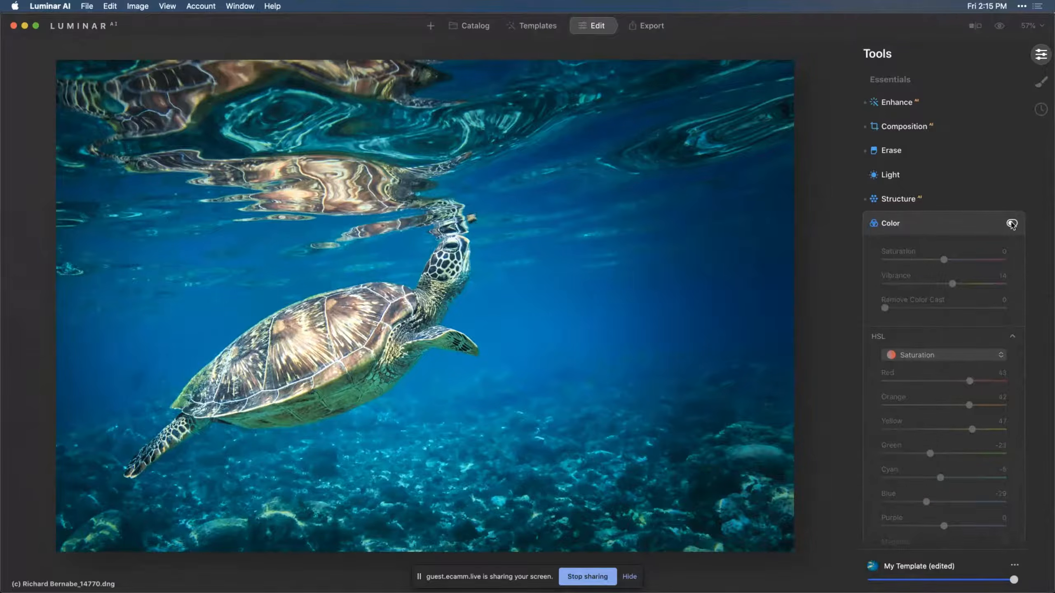
pyautogui.click(1012, 224)
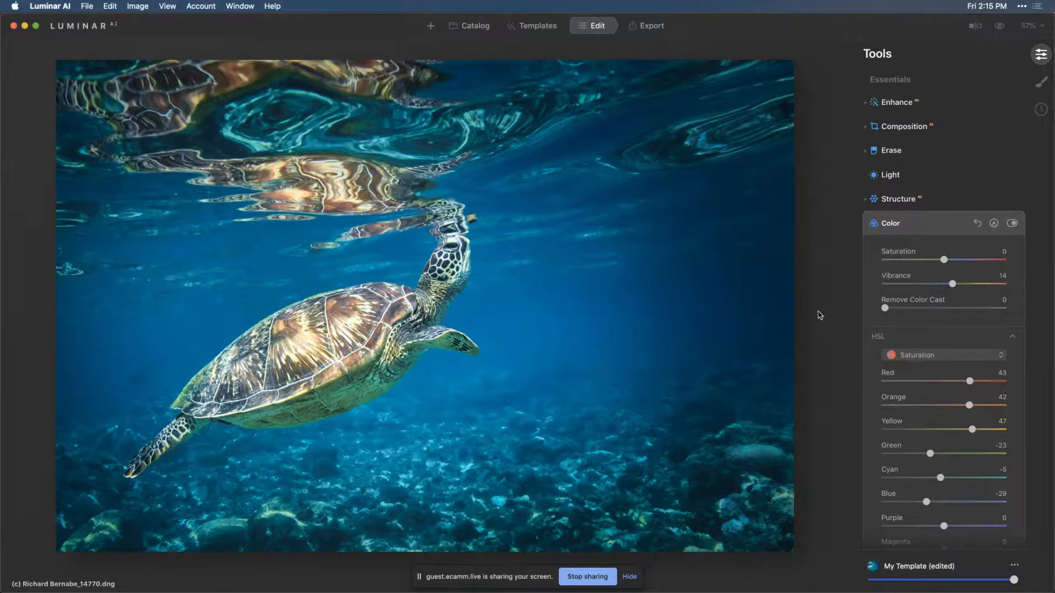
pyautogui.click(999, 27)
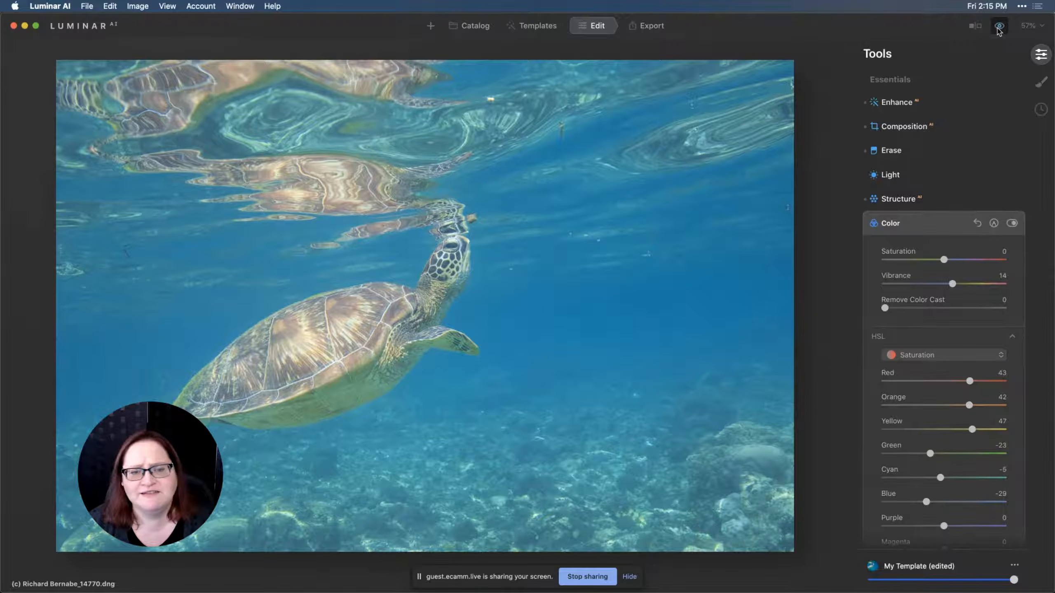
pyautogui.click(999, 27)
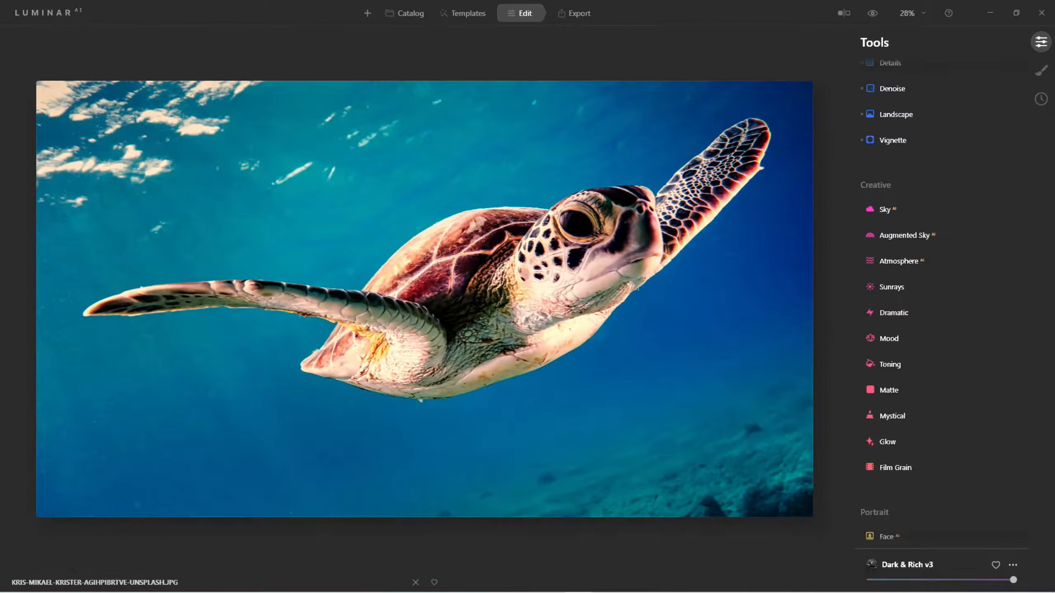
# Zoom into the second turtle photo and compare it with the original preview
pyautogui.scroll(3, 781, 216)
pyautogui.scroll(1, 947, 113)
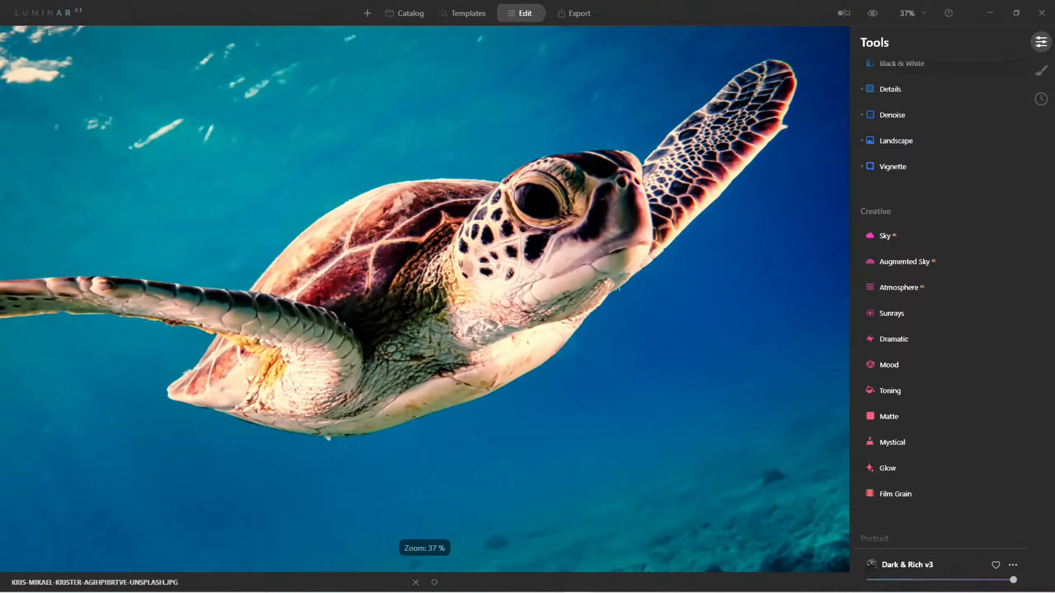
pyautogui.scroll(-3, 781, 216)
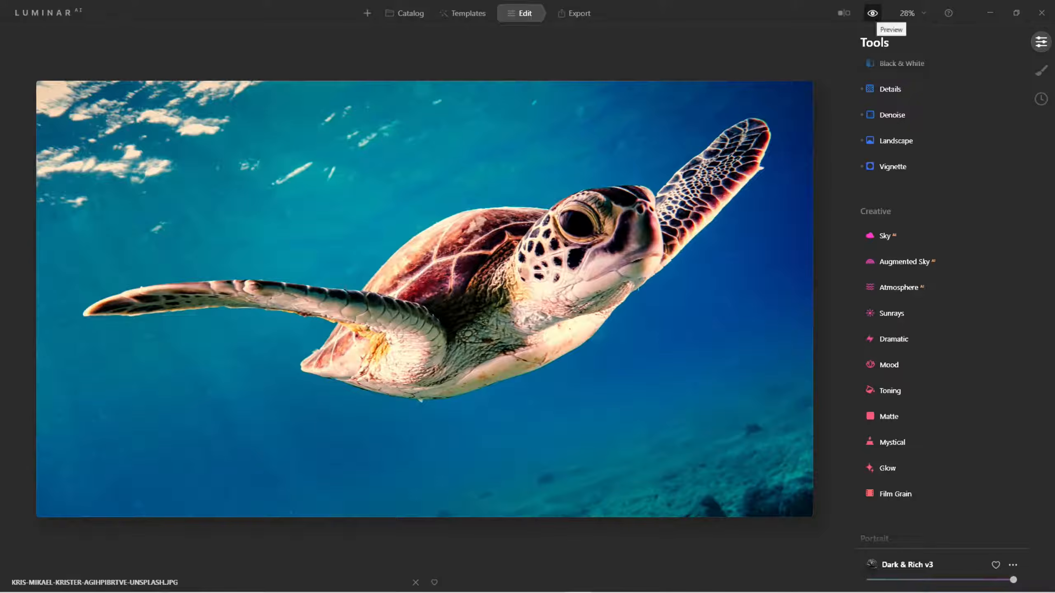
pyautogui.click(873, 13)
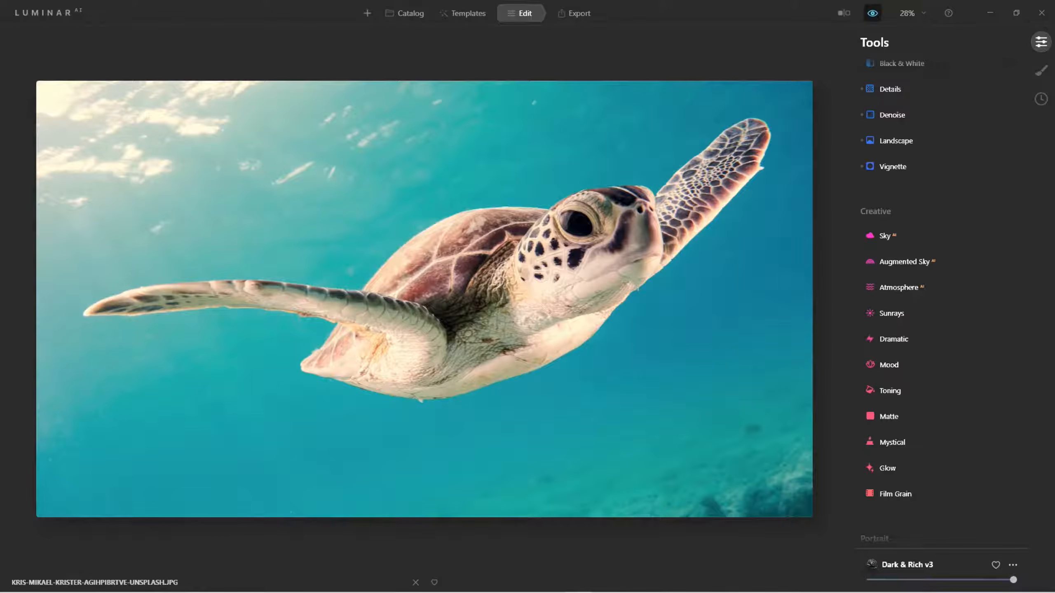
pyautogui.click(872, 13)
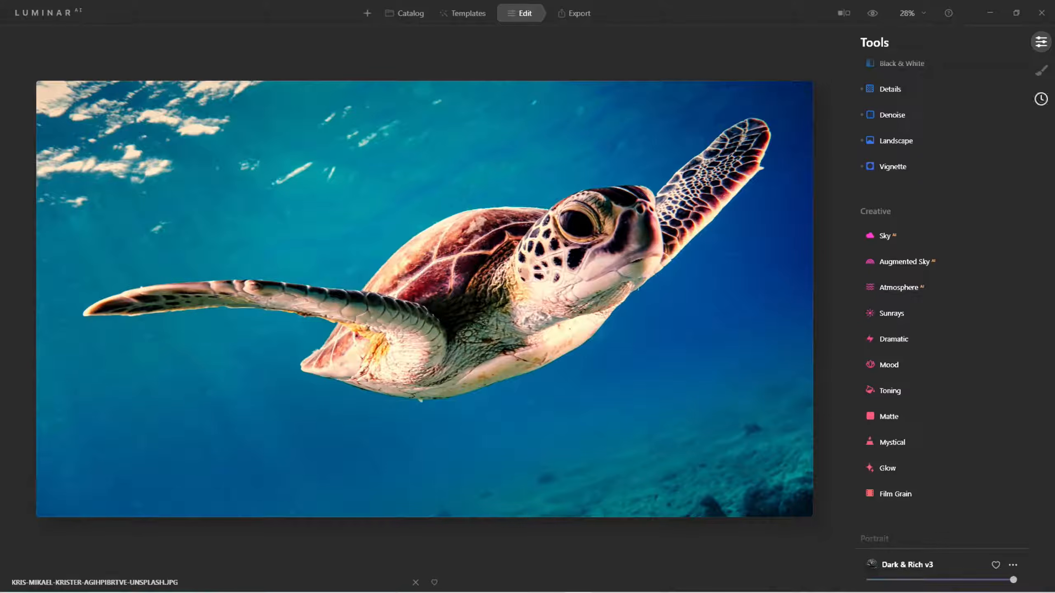
# Step through the edit history and revert to the Dark & Rich Template: Applied state
pyautogui.click(1041, 98)
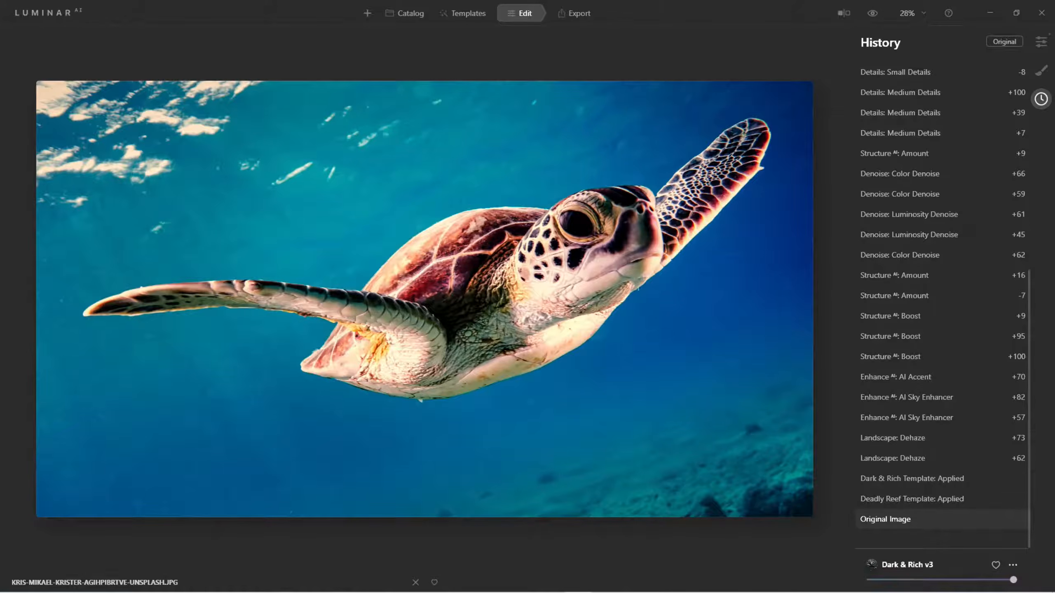
pyautogui.click(893, 519)
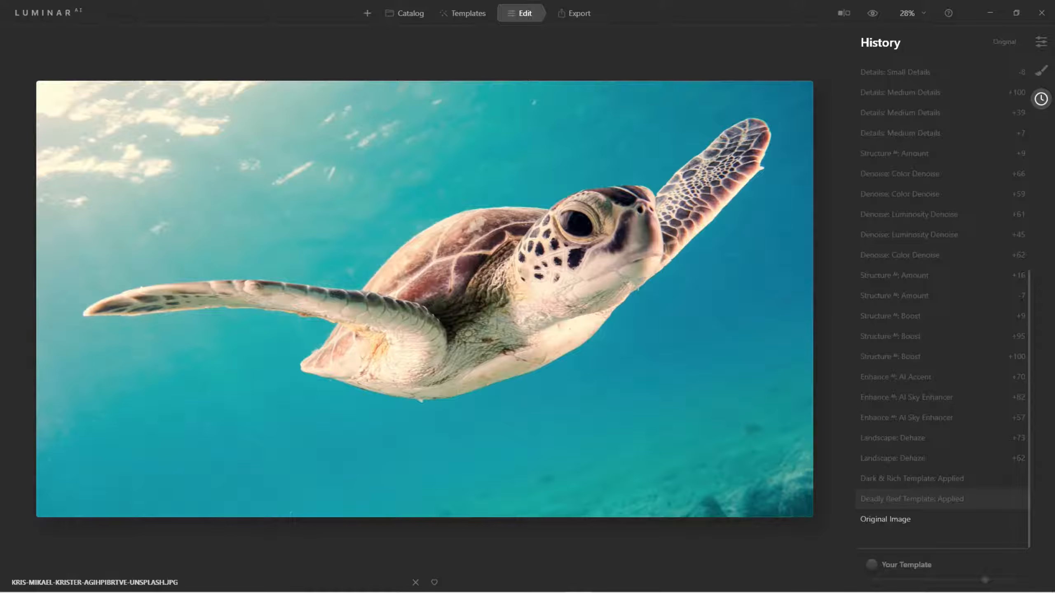
pyautogui.click(911, 500)
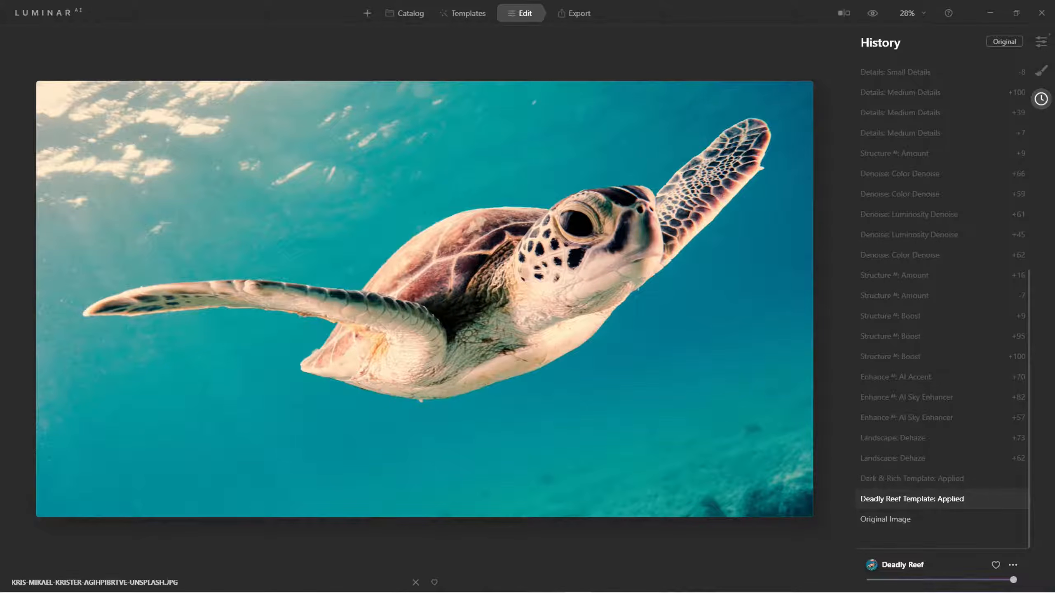
pyautogui.click(912, 479)
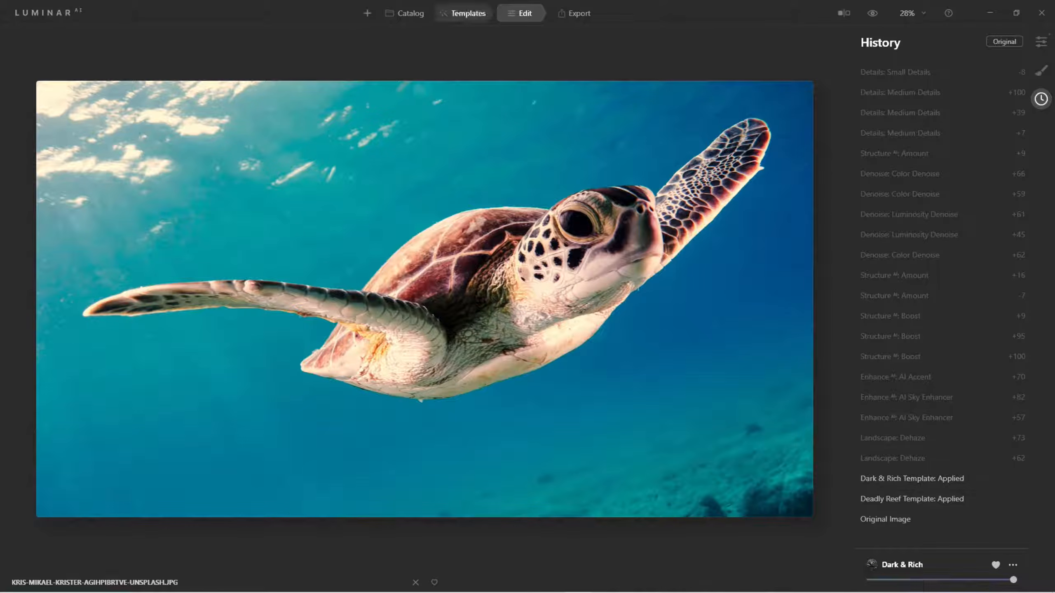
# Browse the Waterscapes template collection and the Export options, then return to editing
pyautogui.click(465, 13)
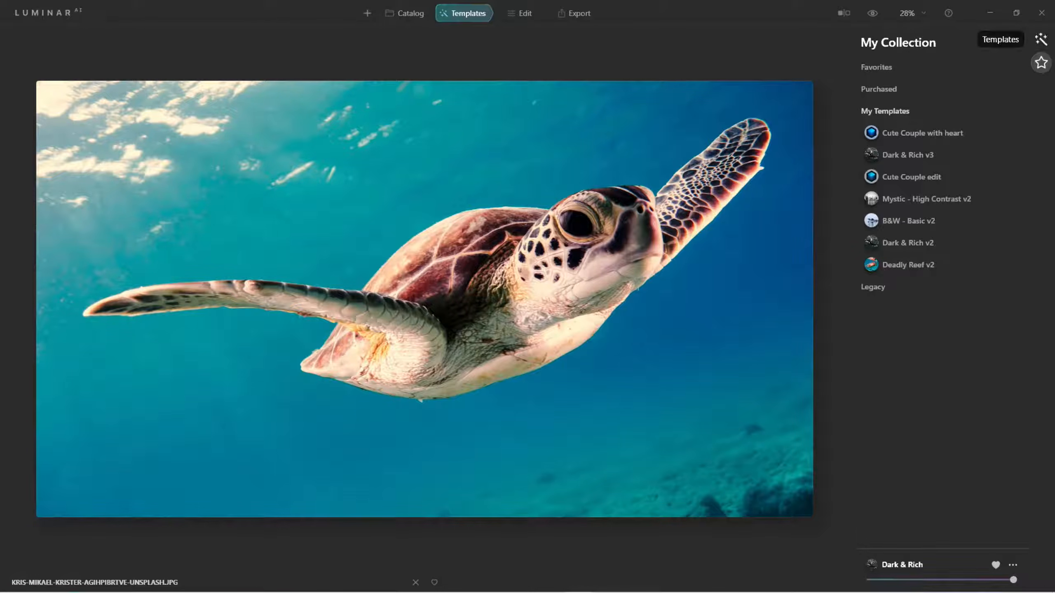
pyautogui.click(1041, 39)
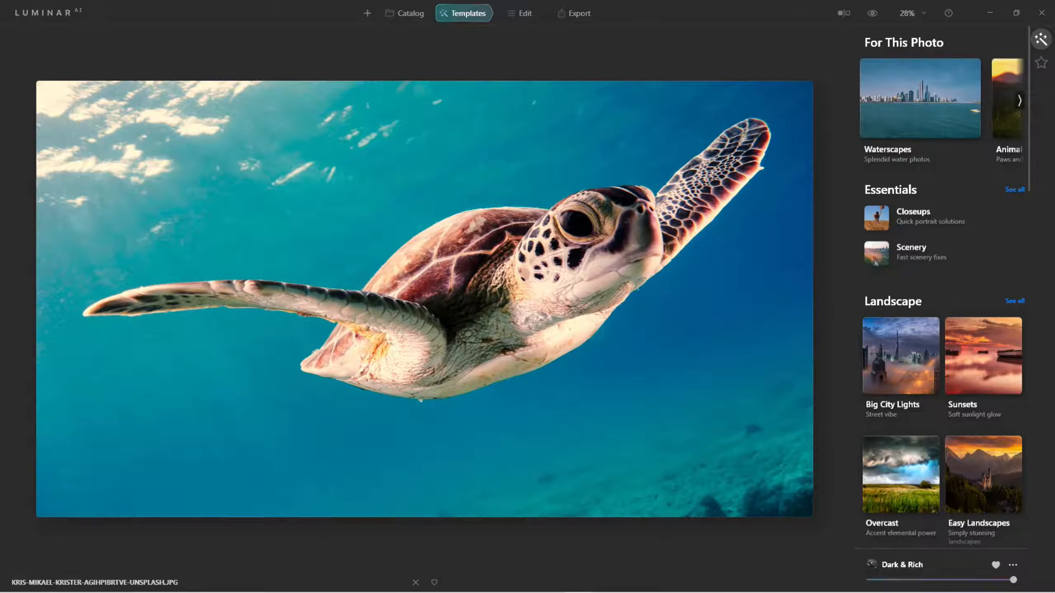
pyautogui.click(920, 99)
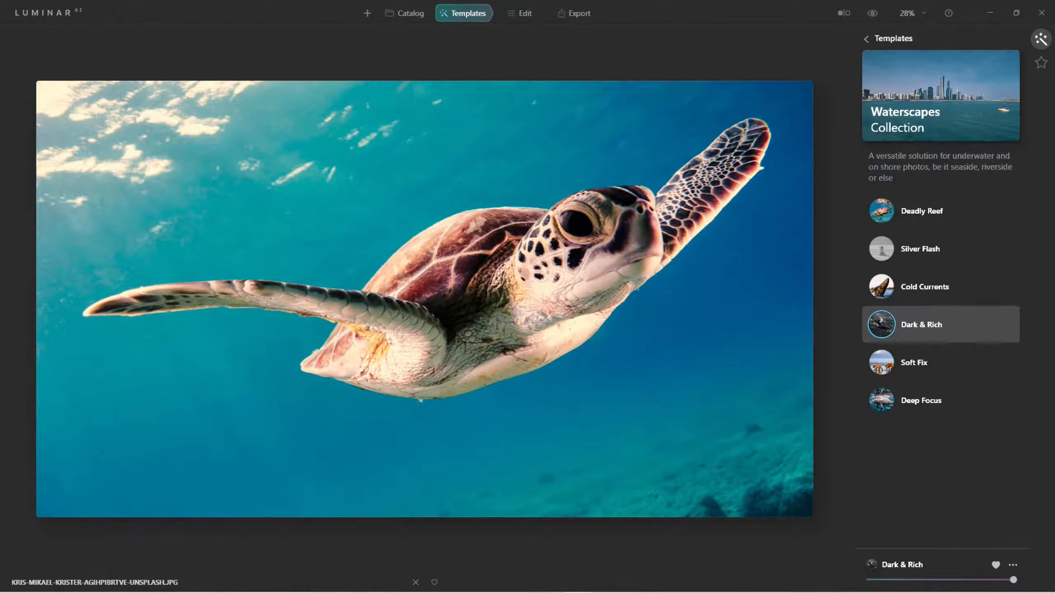
pyautogui.click(574, 13)
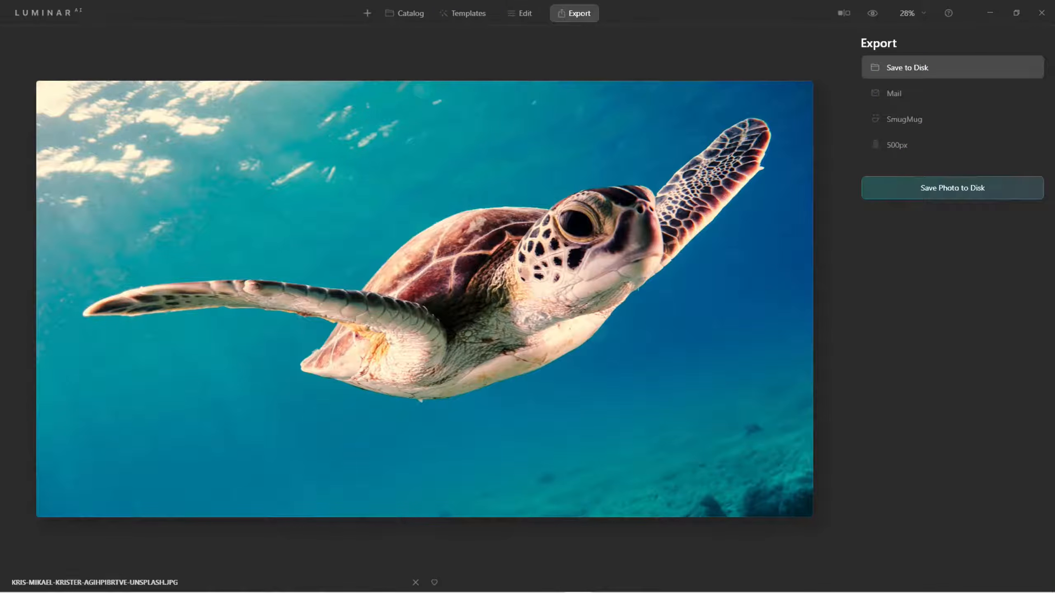
pyautogui.click(520, 12)
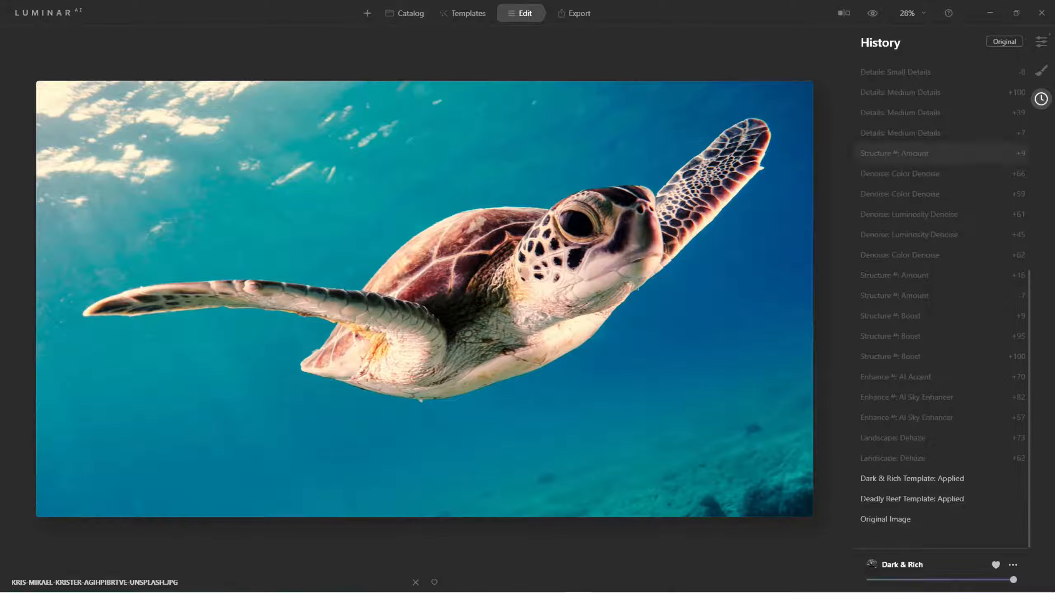
# Open the Landscape tool and set Dehaze to 78
pyautogui.click(1041, 42)
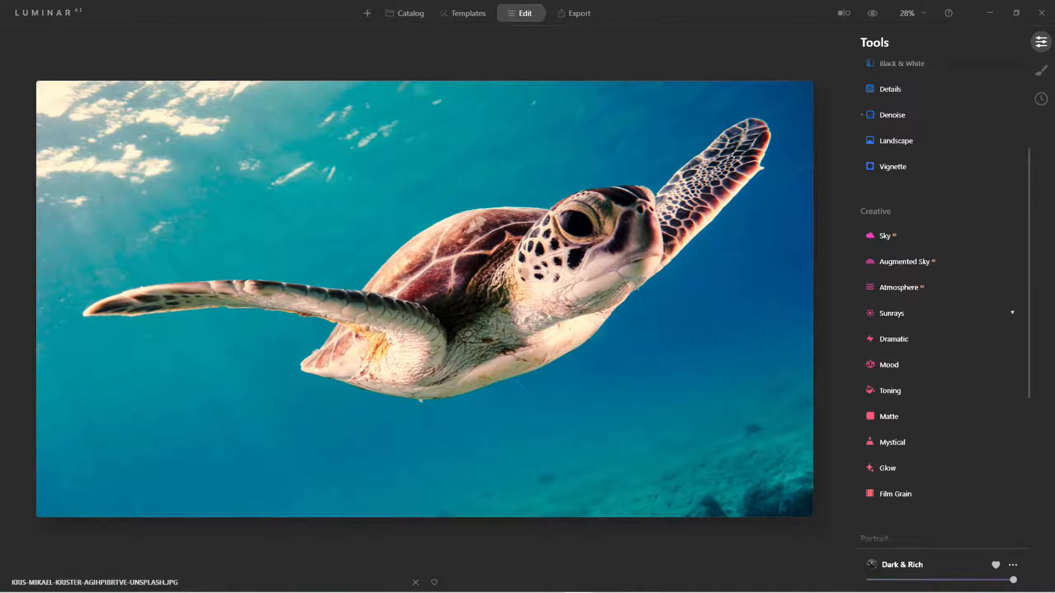
pyautogui.scroll(5, 943, 316)
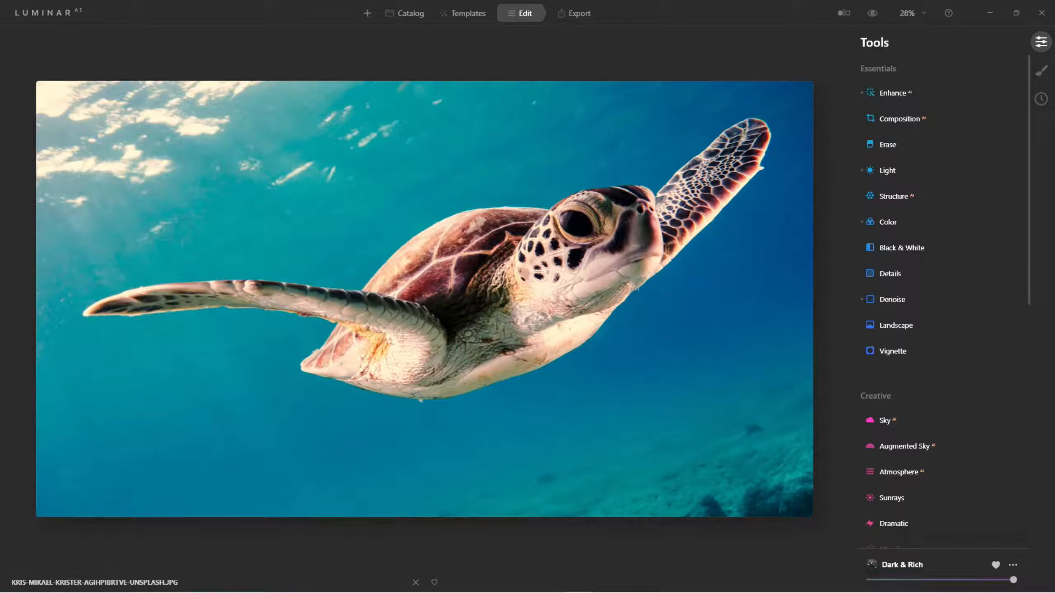
pyautogui.click(896, 325)
pyautogui.moveTo(882, 362); pyautogui.dragTo(974, 362)
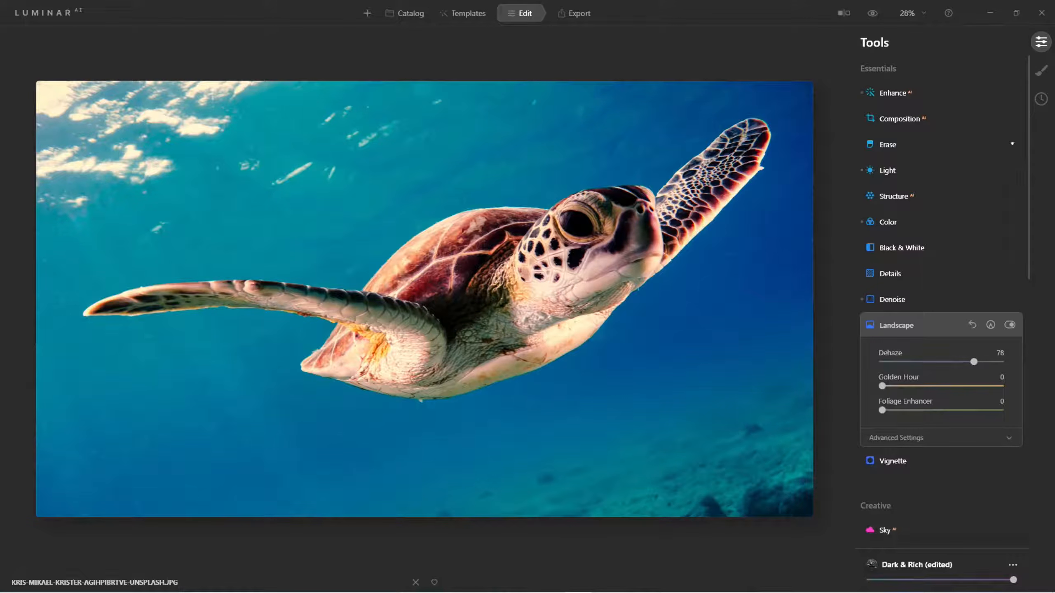
# Open Enhance and set Accent to 58 and Sky Enhancer to 63
pyautogui.click(893, 93)
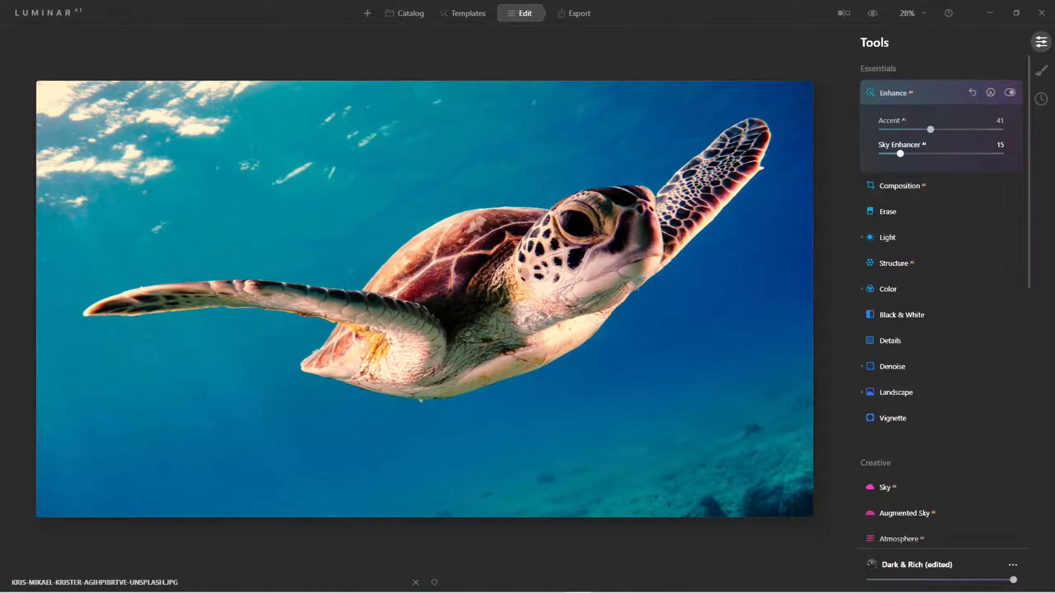
pyautogui.moveTo(901, 153); pyautogui.dragTo(949, 153)
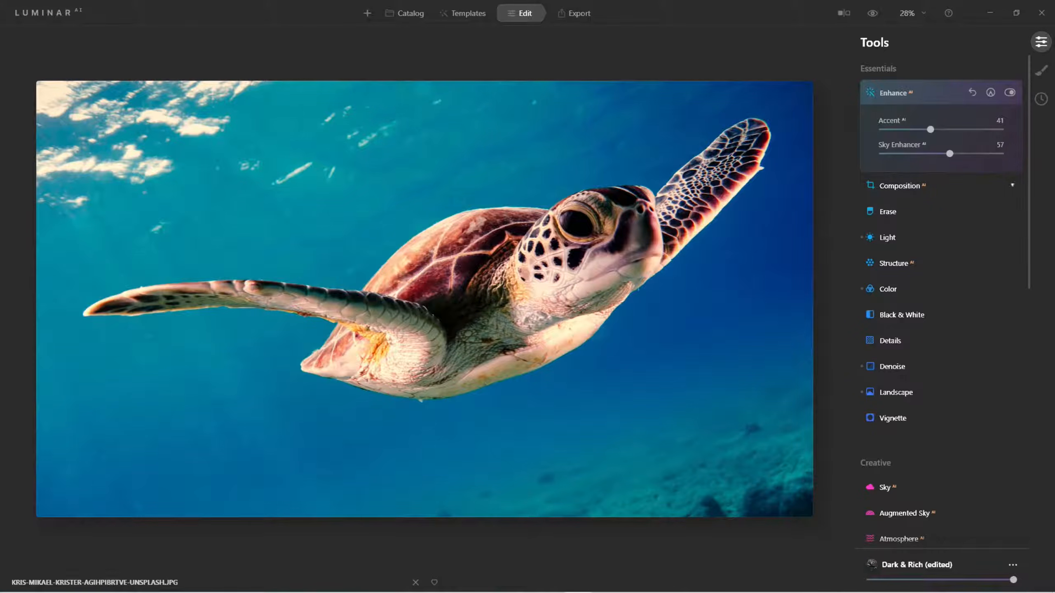
pyautogui.moveTo(949, 154); pyautogui.dragTo(951, 129)
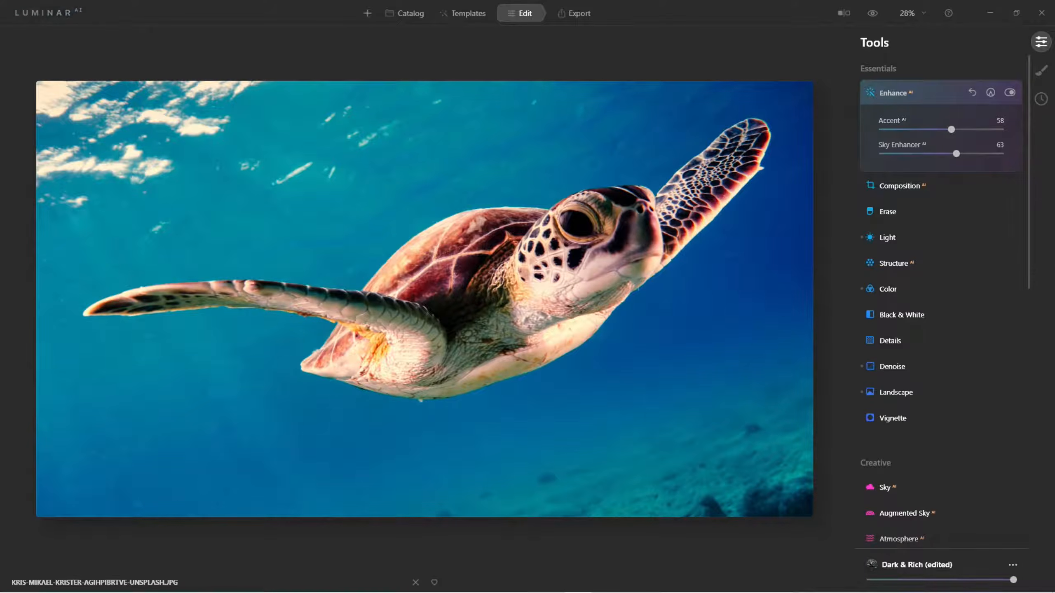
# Compare the edit against the original, then add a Vignette with Amount -58 and Size 15
pyautogui.press('\\')
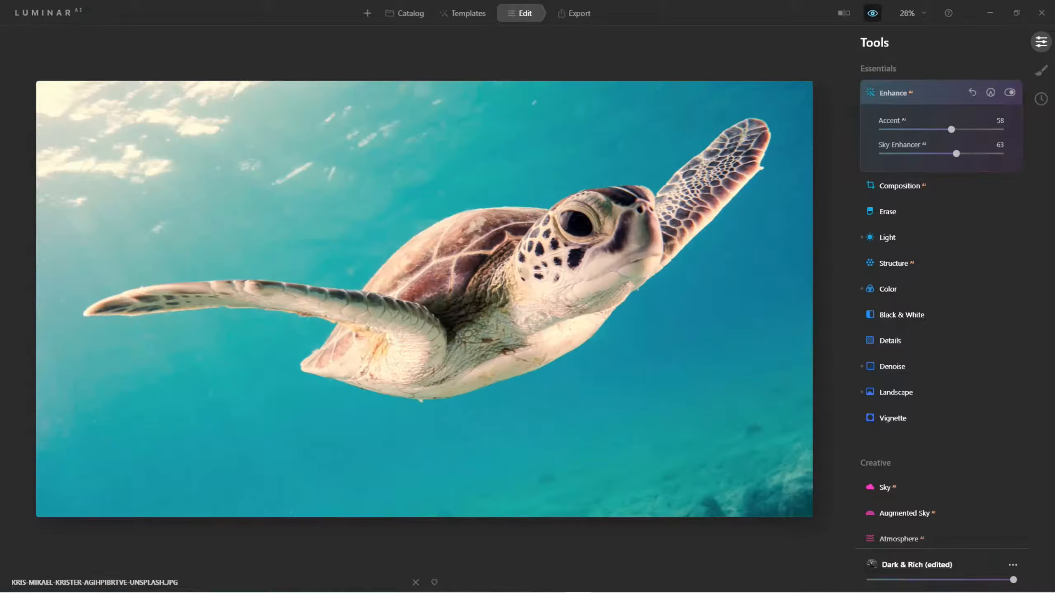
pyautogui.press('\\')
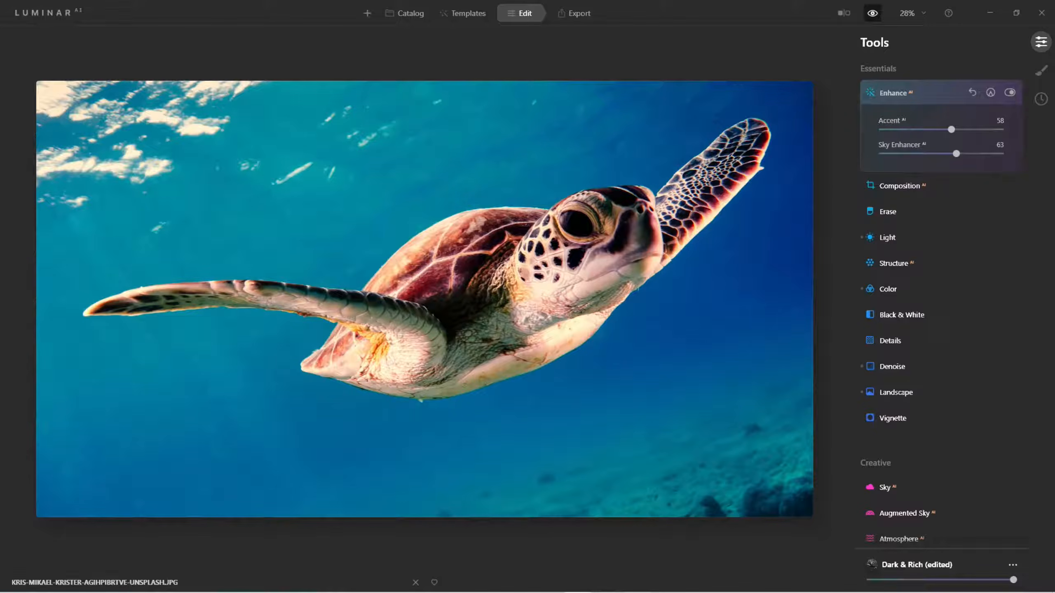
pyautogui.scroll(-4, 943, 299)
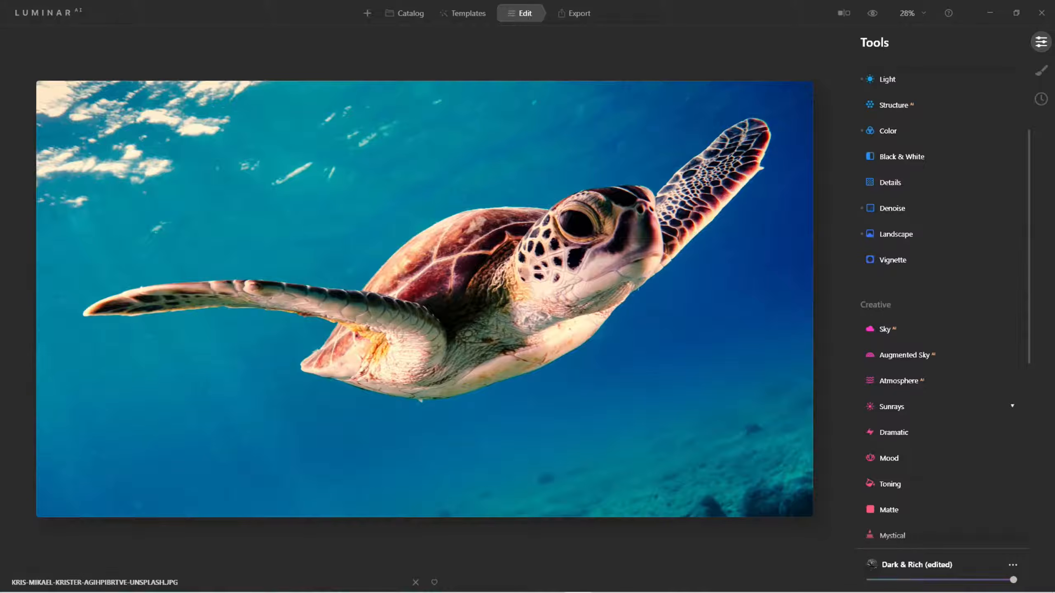
pyautogui.click(893, 259)
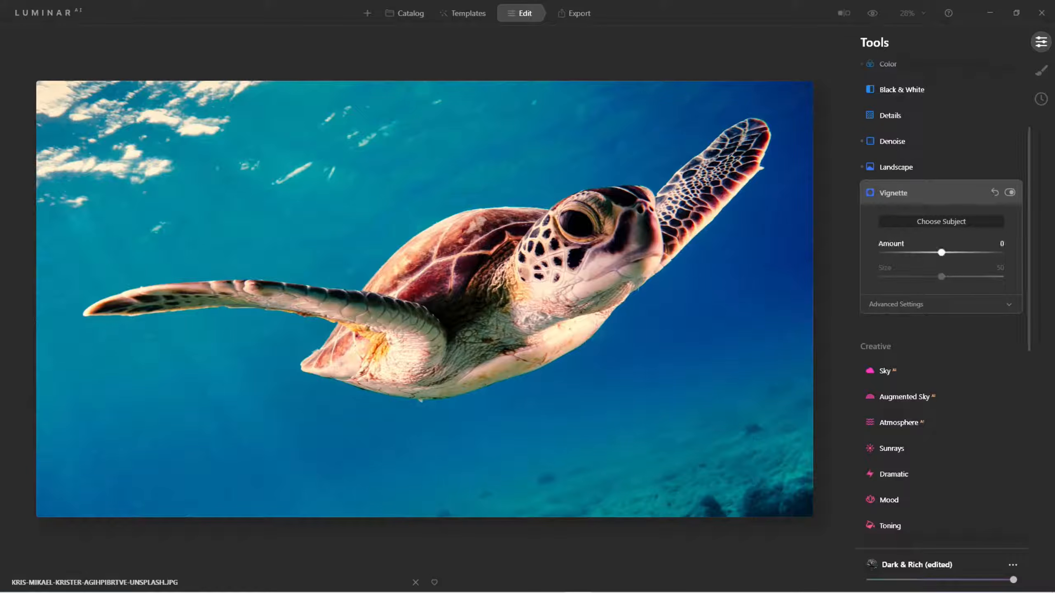
pyautogui.moveTo(942, 252); pyautogui.dragTo(899, 277)
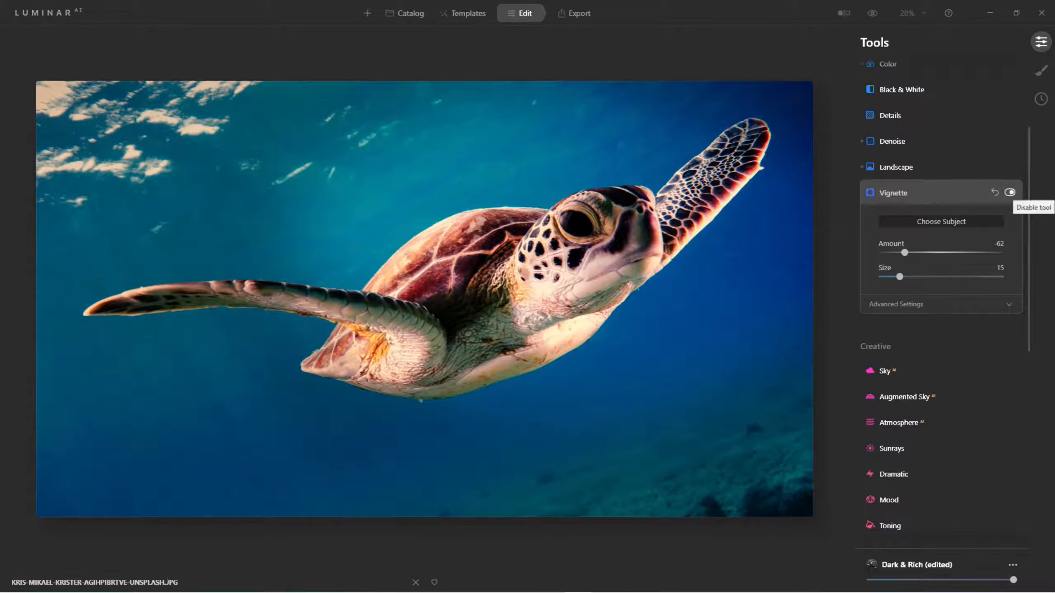
pyautogui.click(1010, 193)
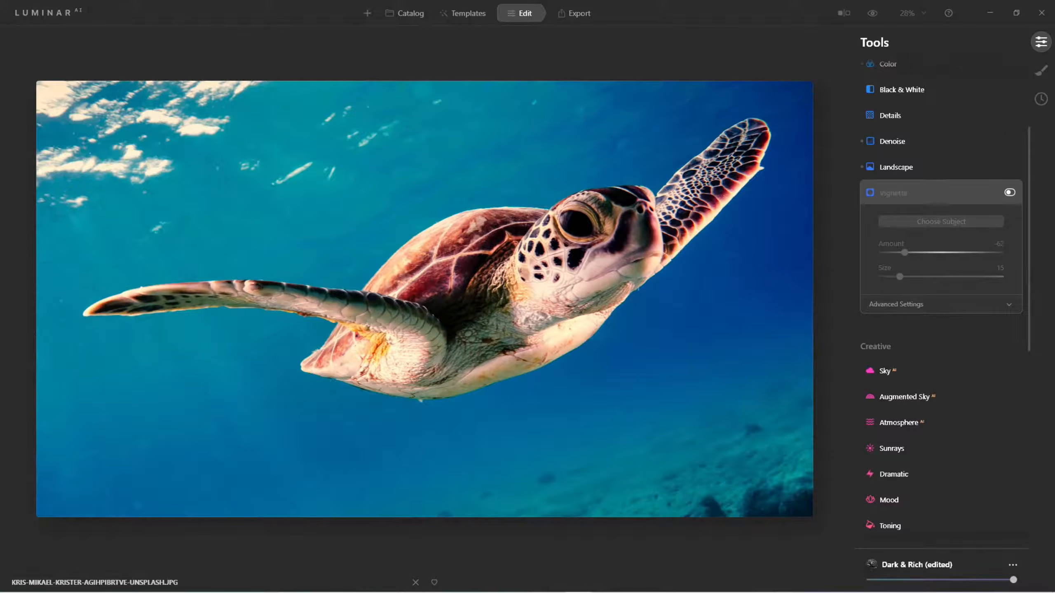
pyautogui.click(1009, 193)
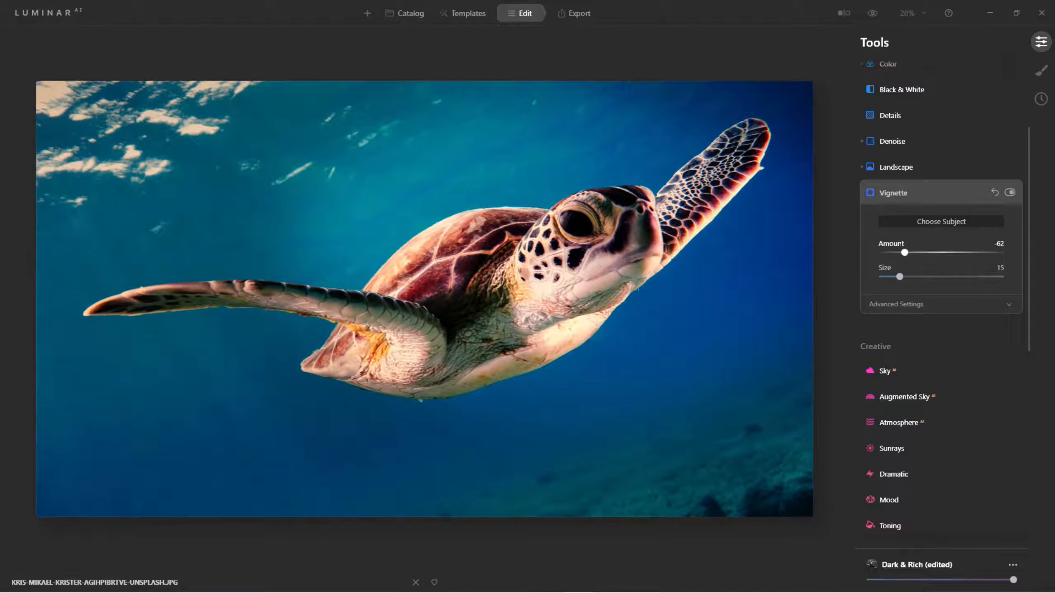
pyautogui.moveTo(905, 253); pyautogui.dragTo(907, 253)
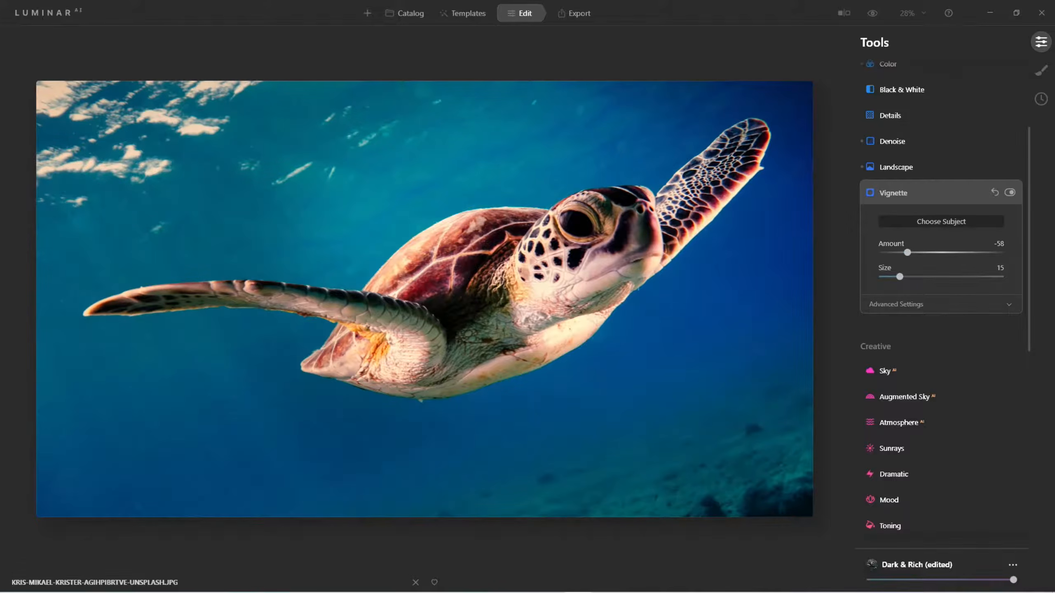
pyautogui.click(913, 193)
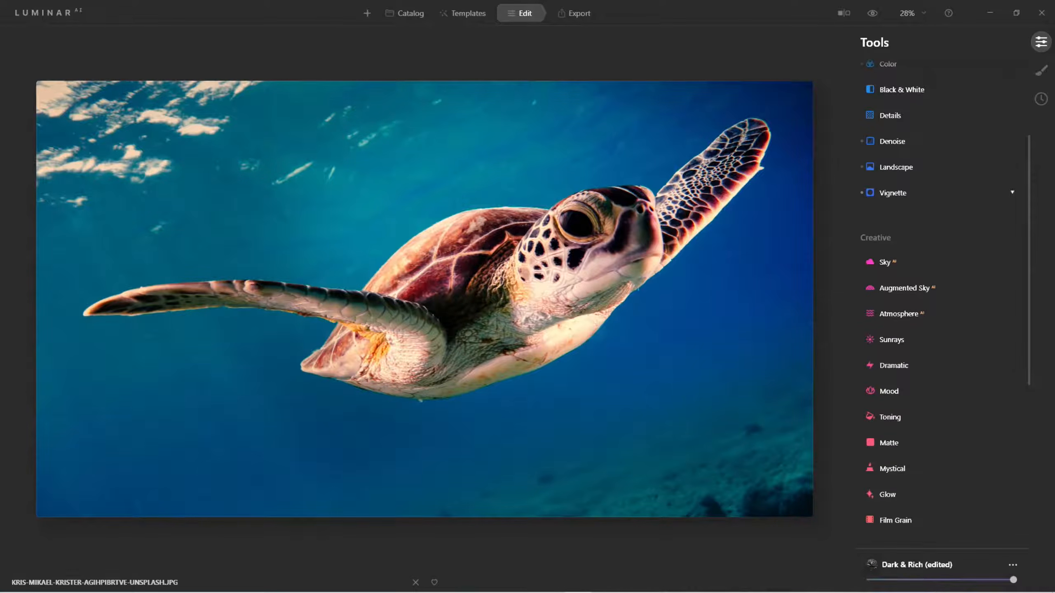
# Open Structure and set Amount to 20 and Boost to 10
pyautogui.scroll(2, 913, 193)
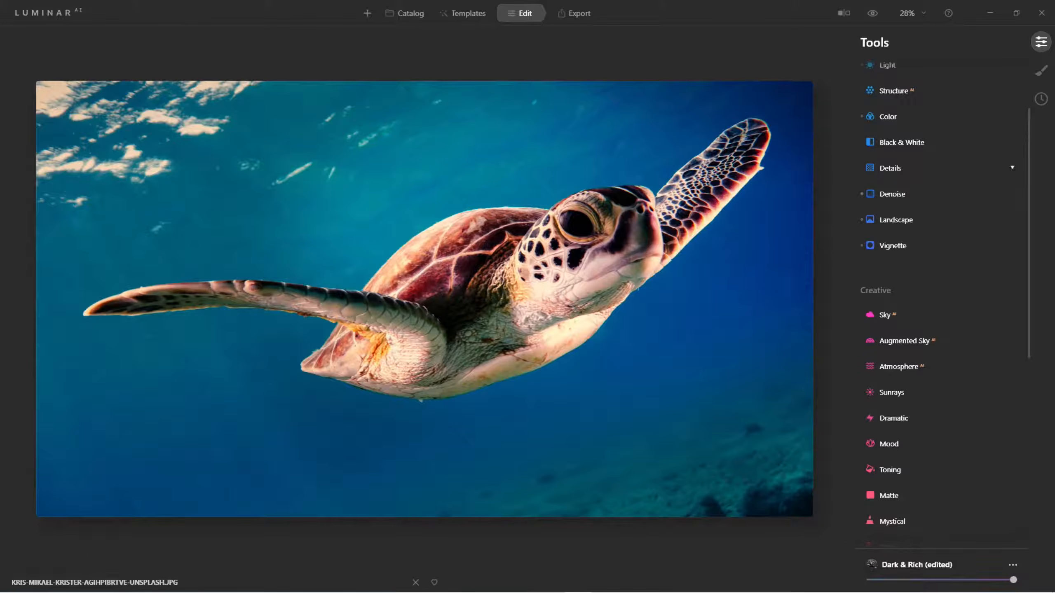
pyautogui.scroll(4, 913, 193)
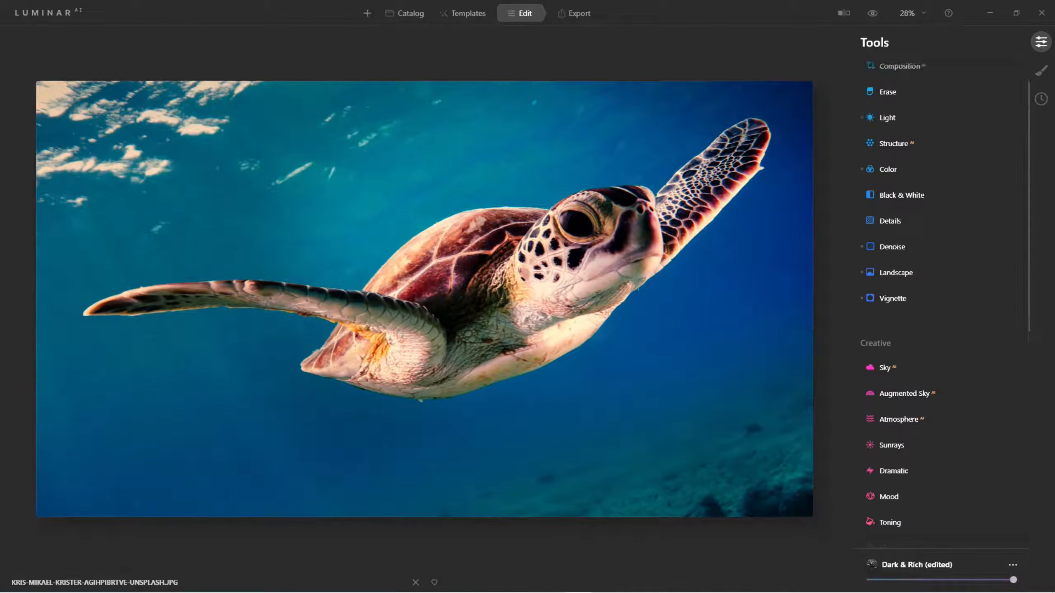
pyautogui.click(897, 196)
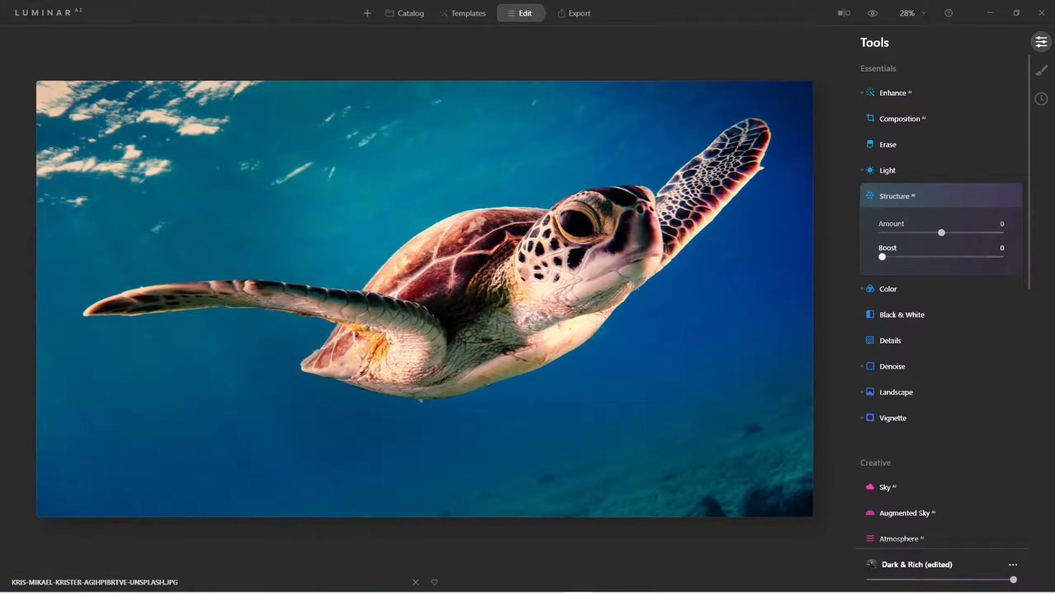
pyautogui.moveTo(882, 257); pyautogui.dragTo(998, 257)
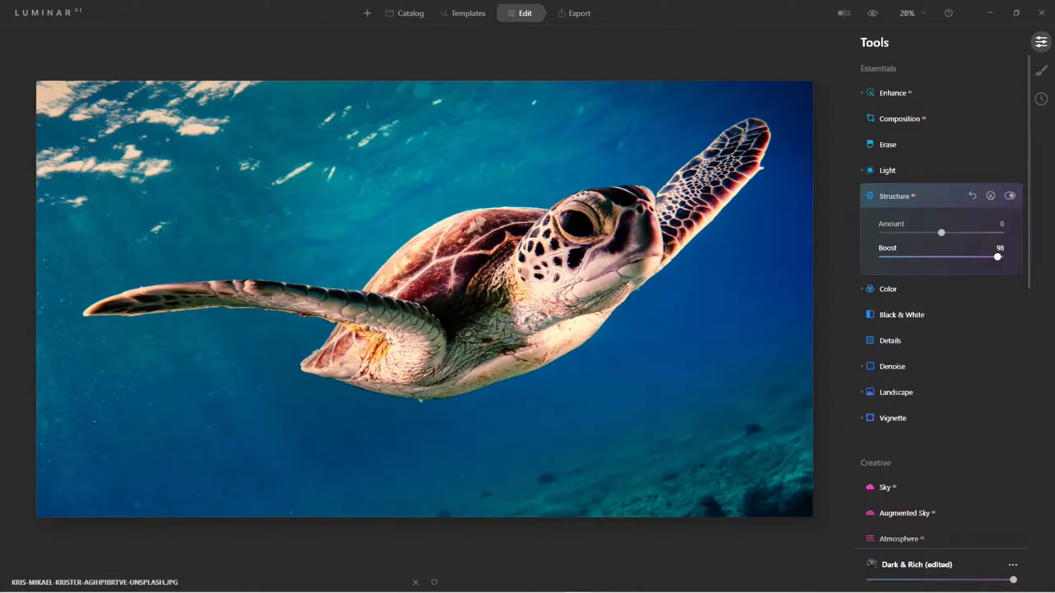
pyautogui.moveTo(998, 257); pyautogui.dragTo(1001, 257)
pyautogui.click(1009, 196)
pyautogui.click(1010, 195)
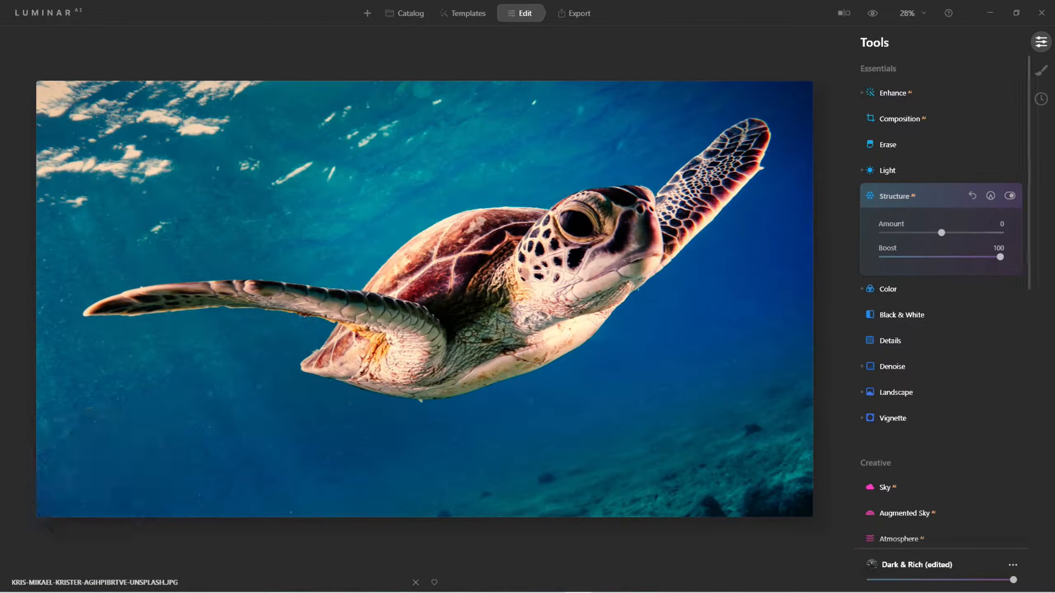
pyautogui.moveTo(1000, 257); pyautogui.dragTo(954, 233)
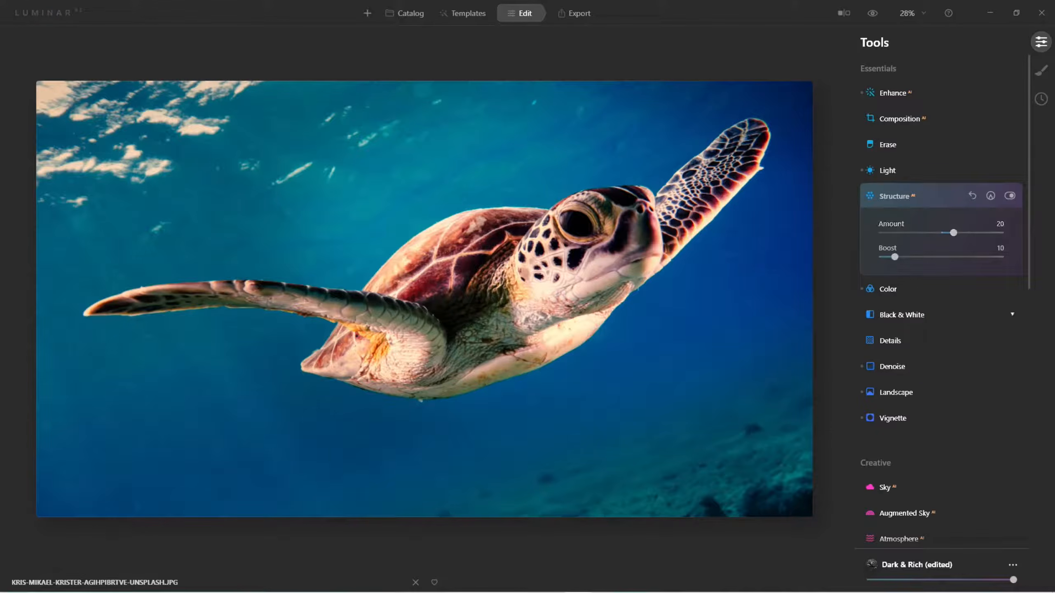
# Open Denoise and raise both Luminosity Denoise and Color Denoise, then collapse the tool
pyautogui.click(892, 366)
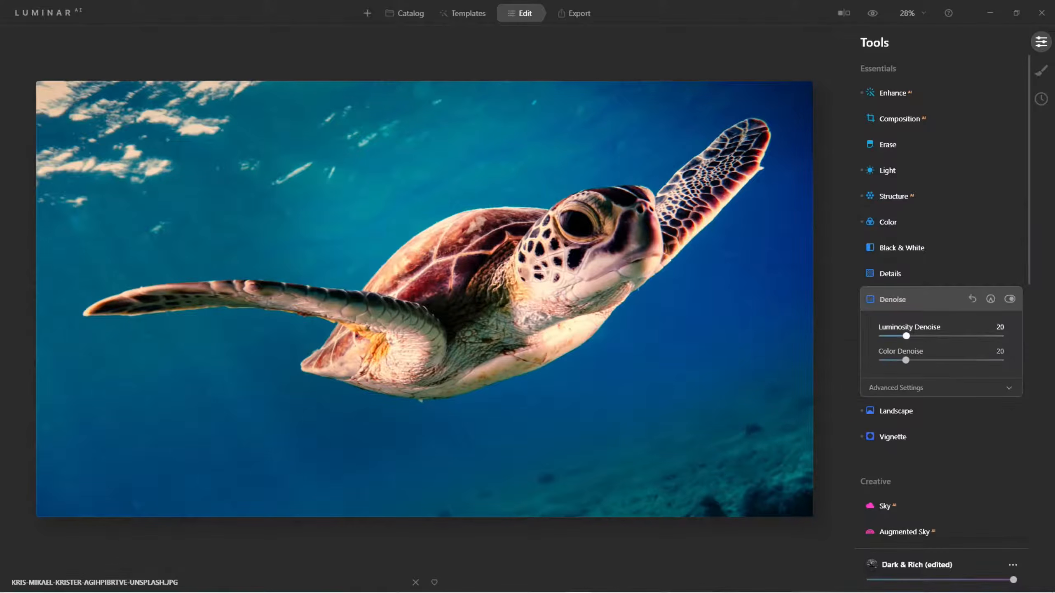
pyautogui.moveTo(906, 337); pyautogui.dragTo(984, 337)
pyautogui.moveTo(906, 360); pyautogui.dragTo(983, 360)
pyautogui.moveTo(985, 336); pyautogui.dragTo(994, 337)
pyautogui.click(914, 300)
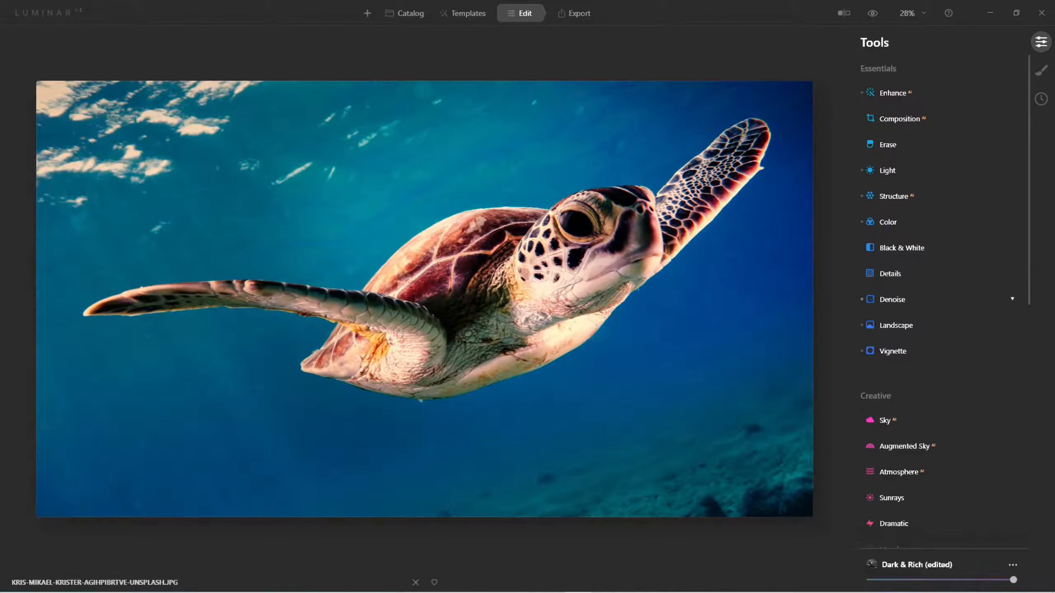
# Open Details and set Small Details to -8, Medium Details to 39 and Large Details to 16
pyautogui.click(914, 274)
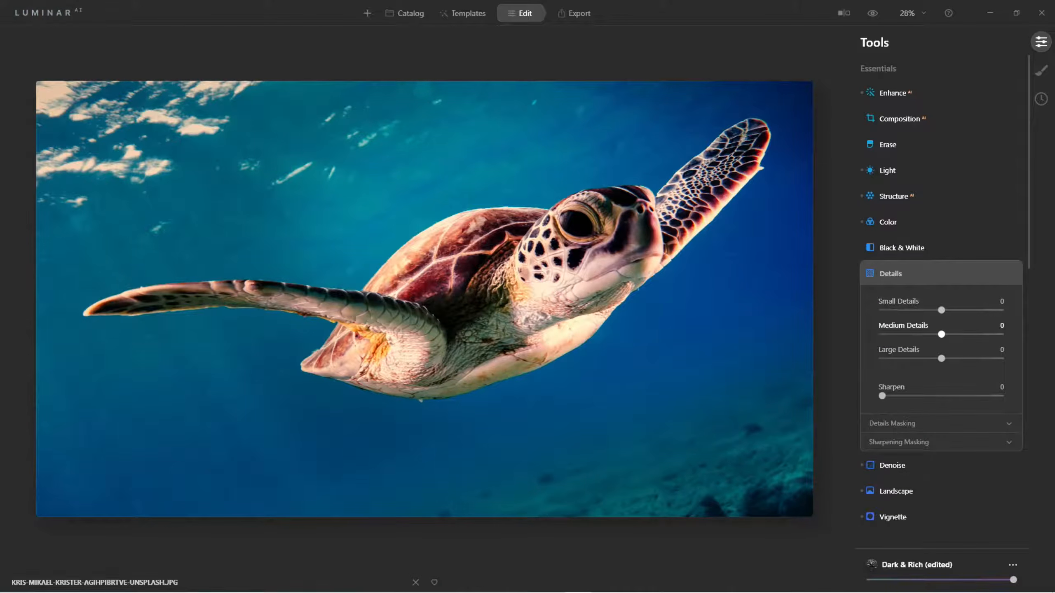
pyautogui.moveTo(941, 310); pyautogui.dragTo(1000, 310)
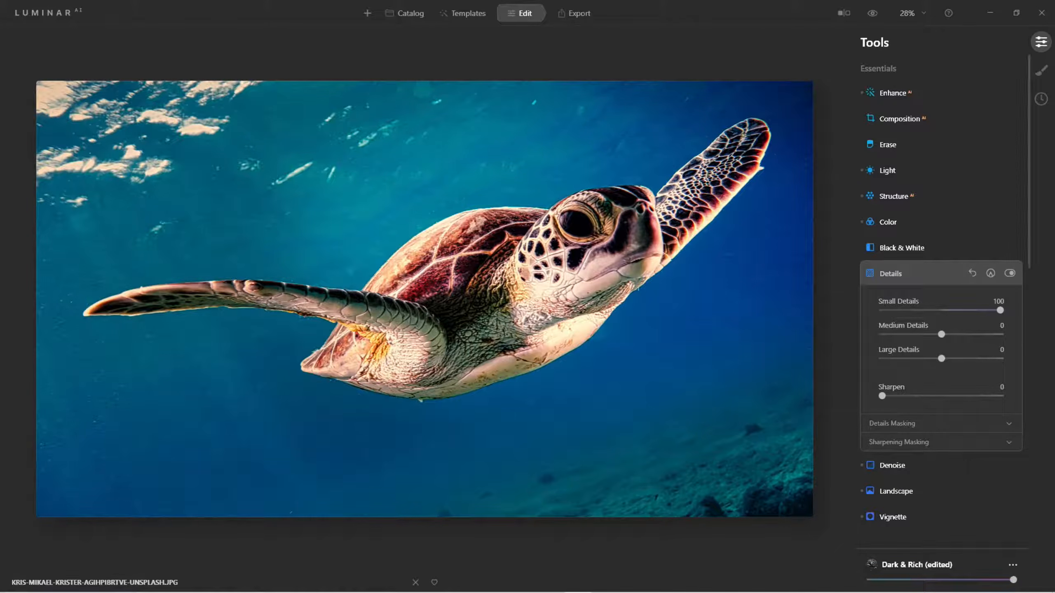
pyautogui.moveTo(941, 334); pyautogui.dragTo(931, 310)
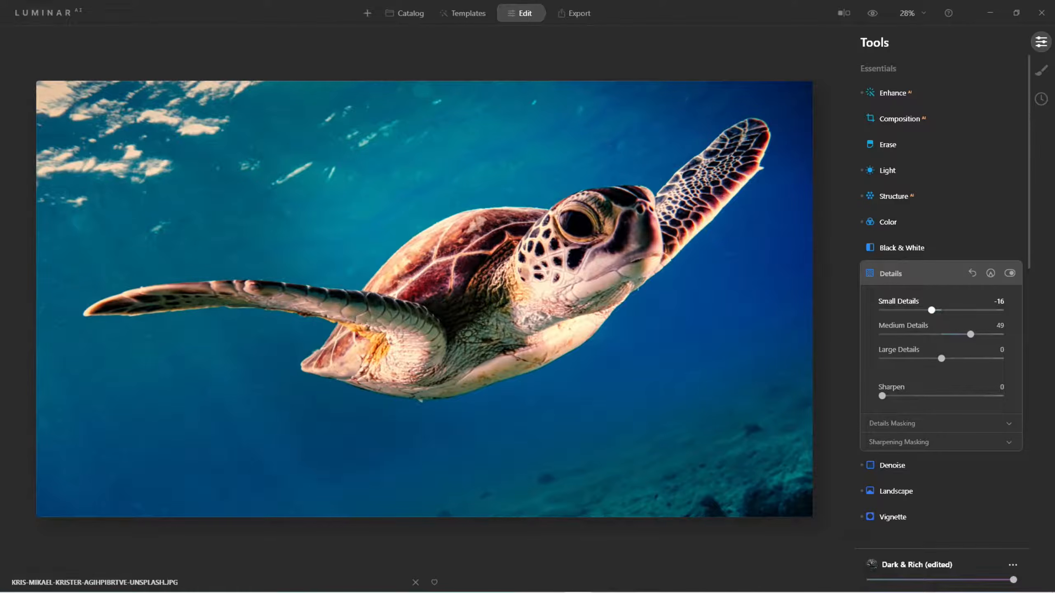
pyautogui.moveTo(932, 311); pyautogui.dragTo(937, 310)
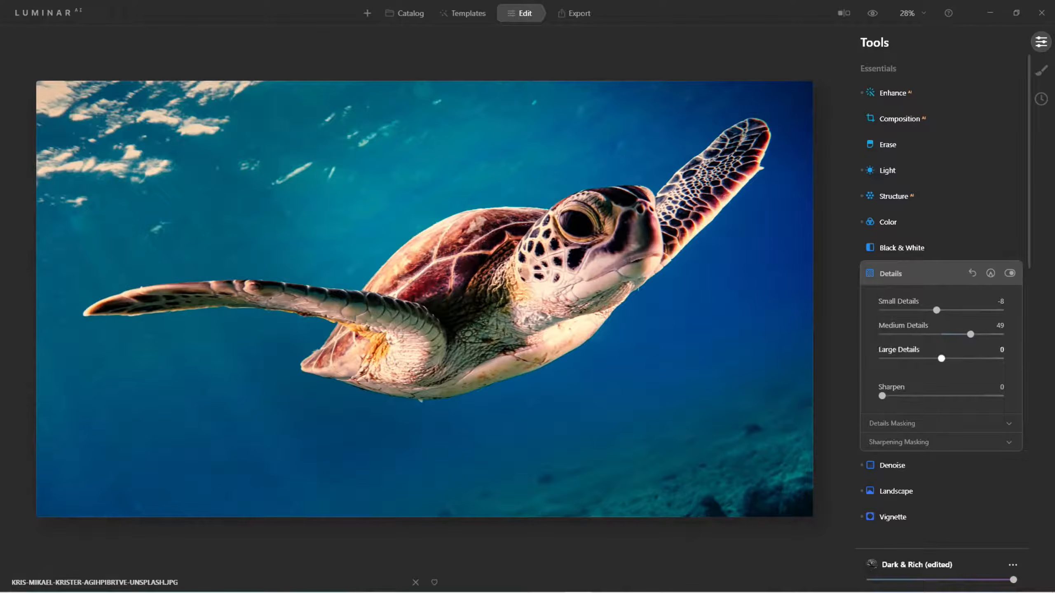
pyautogui.moveTo(971, 334); pyautogui.dragTo(951, 358)
pyautogui.click(1010, 273)
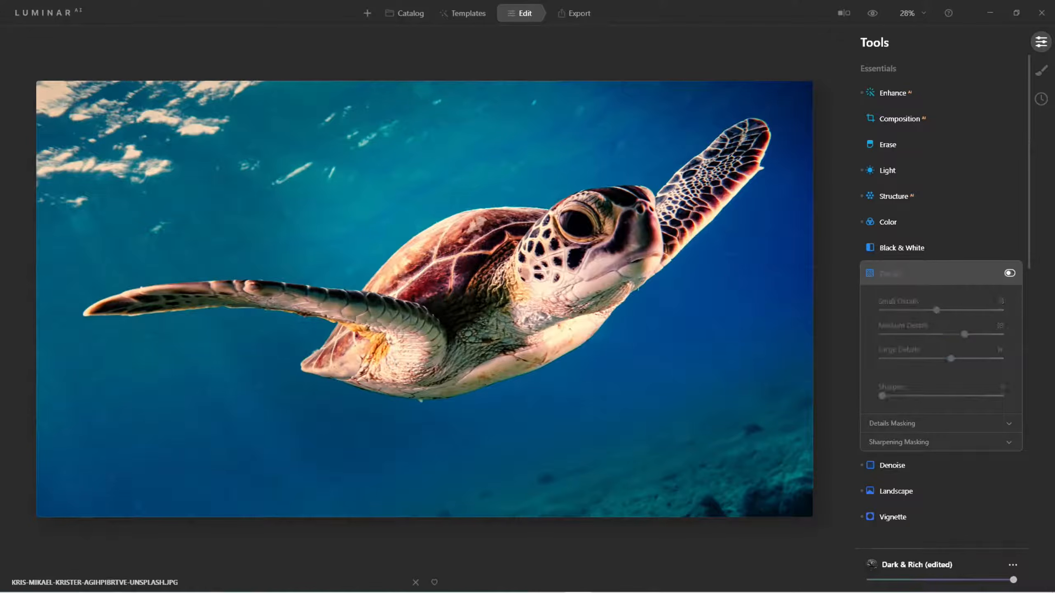
pyautogui.click(1010, 273)
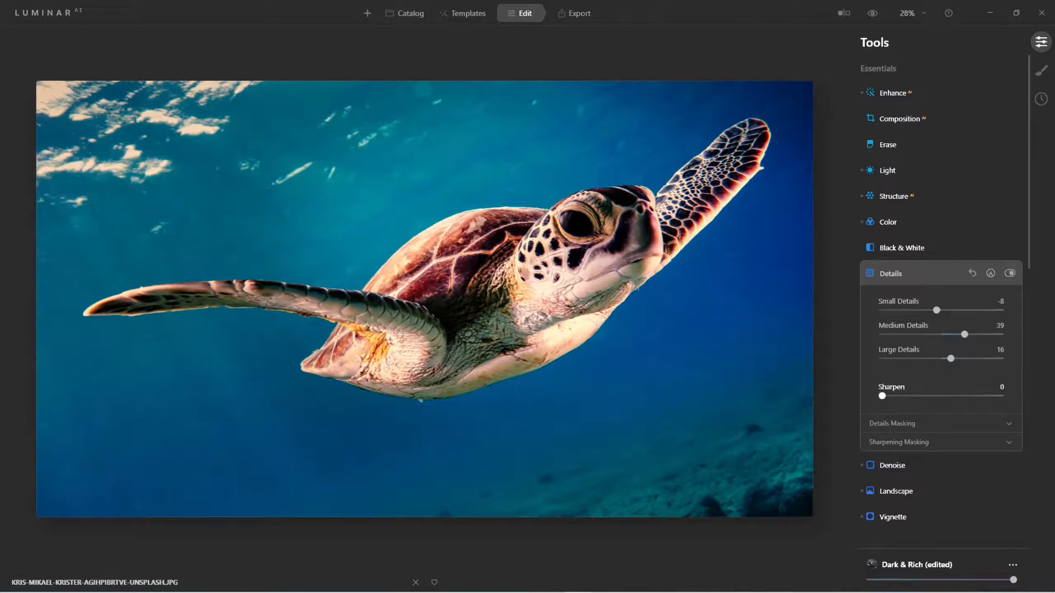
# Set Details Sharpen to 40 and toggle the Details tool off and on to compare
pyautogui.moveTo(882, 395); pyautogui.dragTo(1000, 395)
pyautogui.moveTo(1000, 396); pyautogui.dragTo(930, 395)
pyautogui.click(1009, 274)
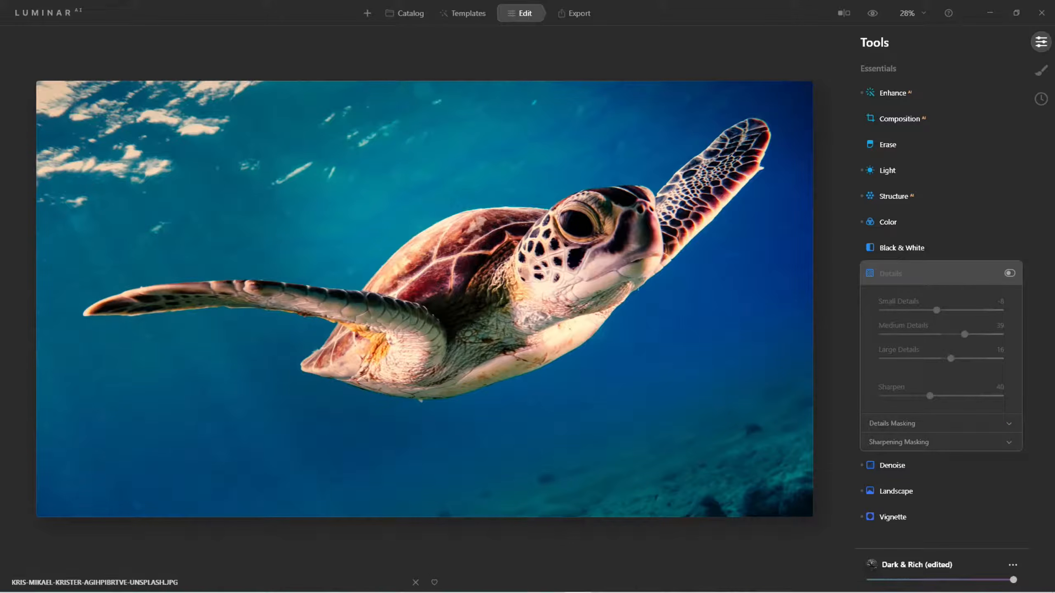
pyautogui.click(1010, 273)
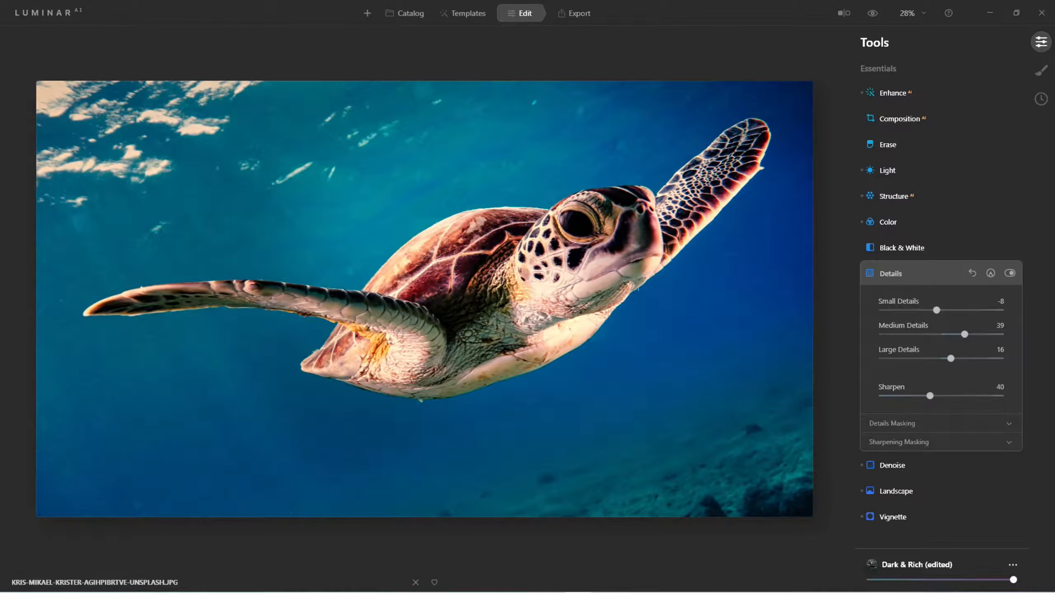
# Vary the Dark & Rich template amount to compare strengths, returning it to 100
pyautogui.moveTo(1013, 580); pyautogui.dragTo(870, 579)
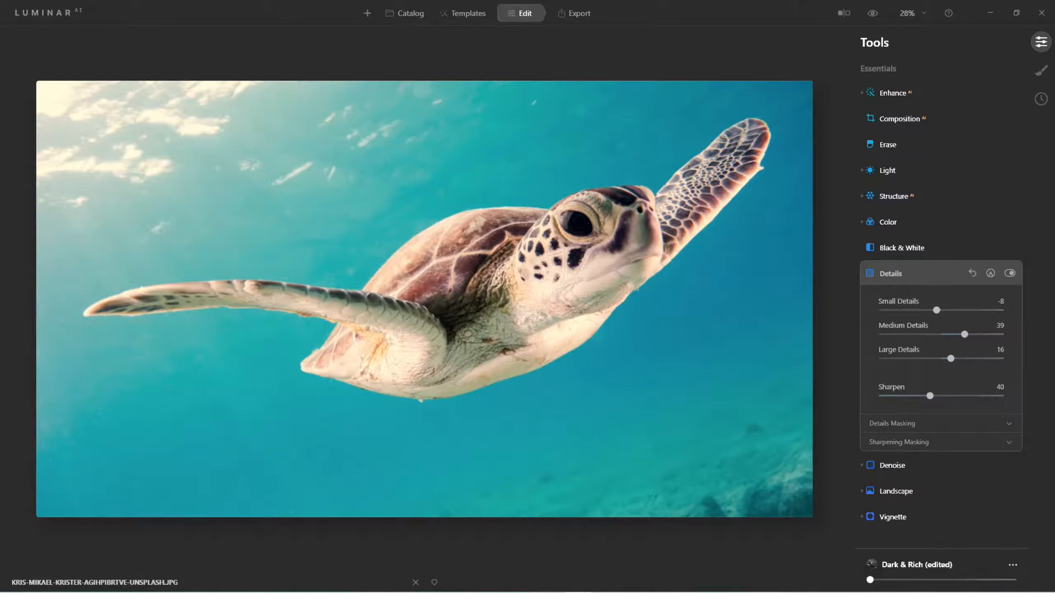
pyautogui.moveTo(870, 580); pyautogui.dragTo(995, 580)
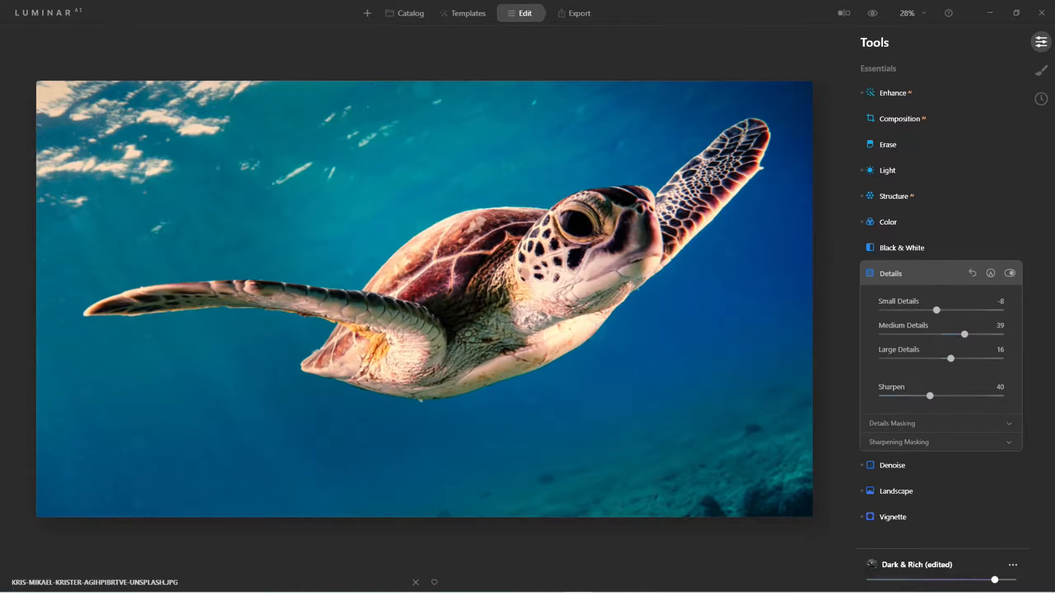
pyautogui.moveTo(995, 580); pyautogui.dragTo(1013, 580)
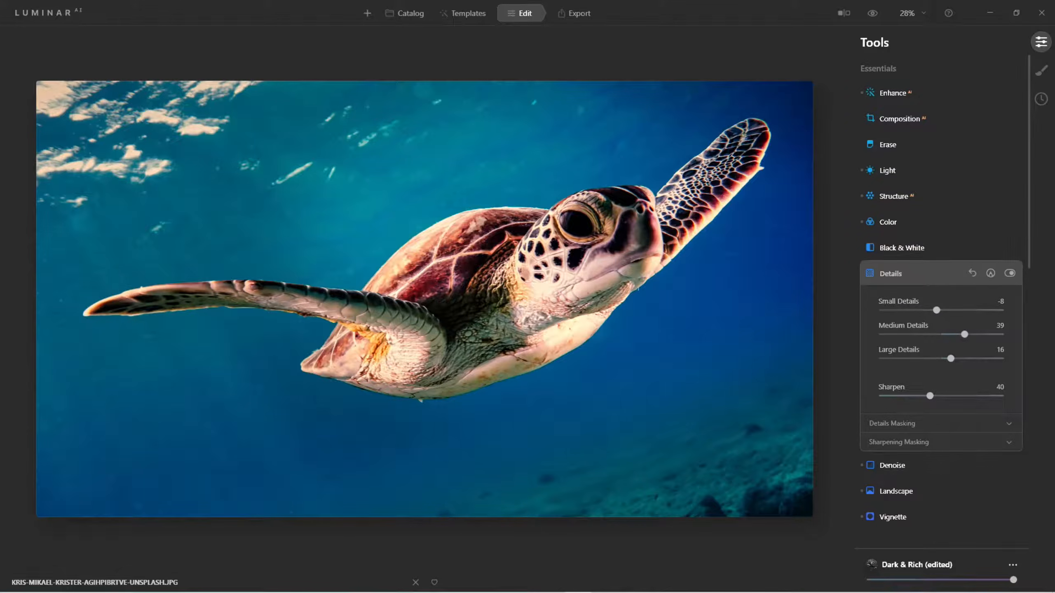
# Open Supercontrast and set Highlights Contrast 48, Highlights Balance 35, Midtones Contrast 17 and Midtones Balance 12
pyautogui.scroll(-20, 941, 291)
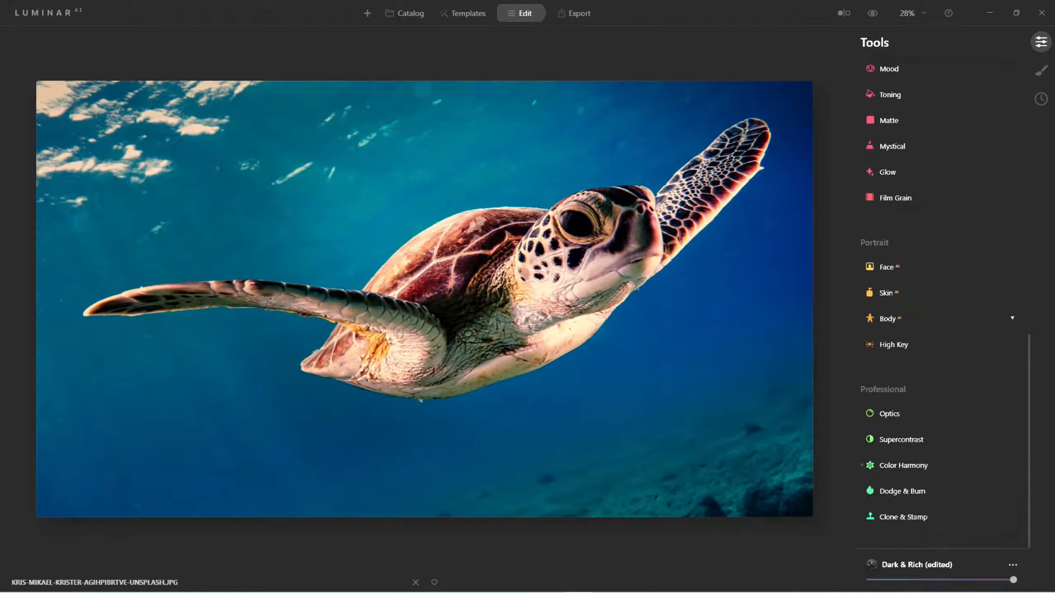
pyautogui.click(913, 439)
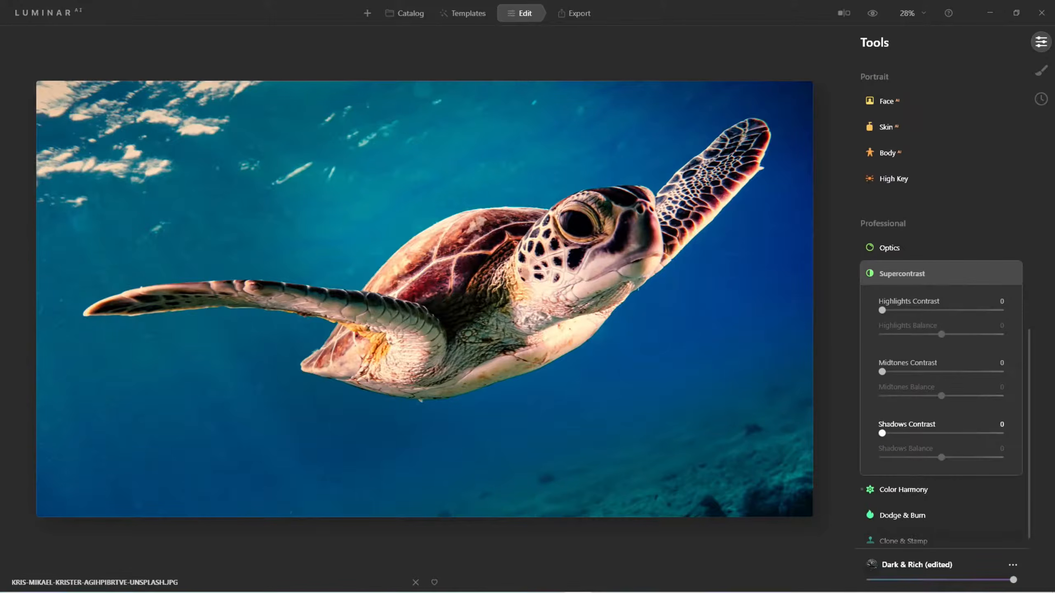
pyautogui.moveTo(882, 310); pyautogui.dragTo(939, 310)
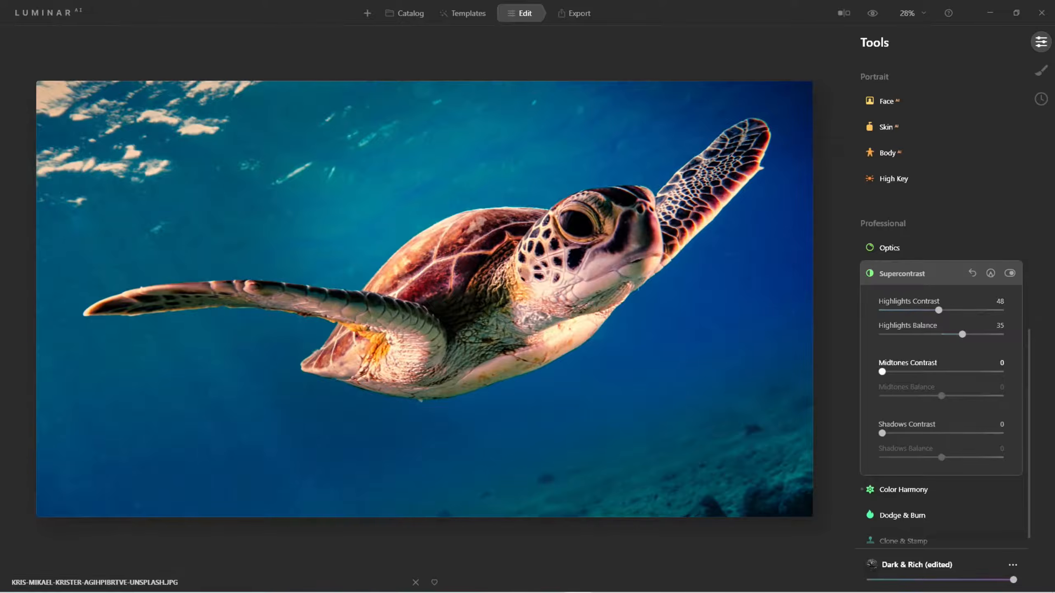
pyautogui.moveTo(882, 371); pyautogui.dragTo(948, 395)
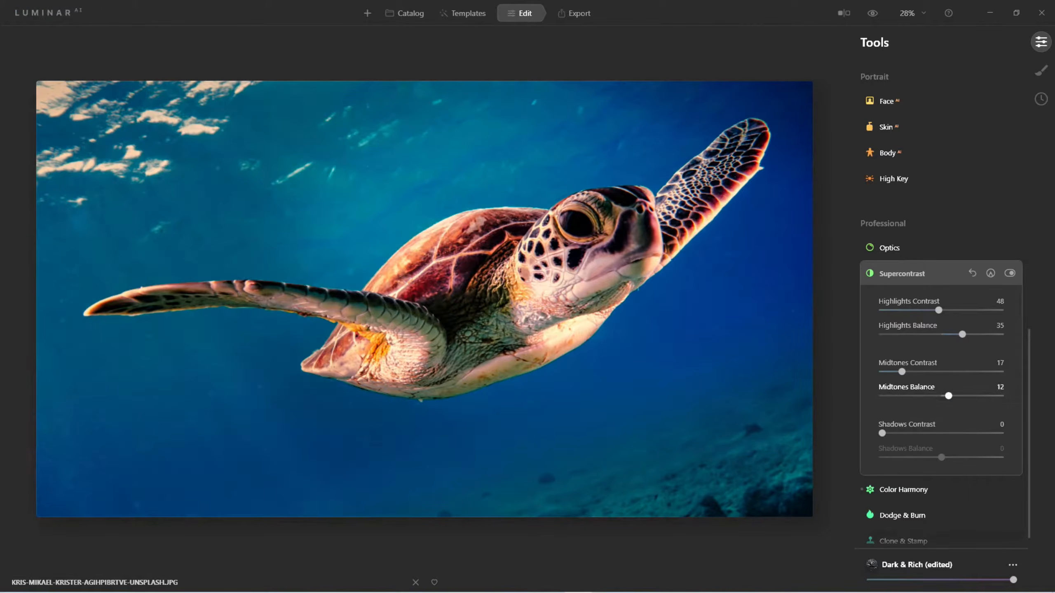
# Set Shadows Contrast to 39 and toggle Supercontrast off and on to compare
pyautogui.moveTo(882, 433); pyautogui.dragTo(942, 457)
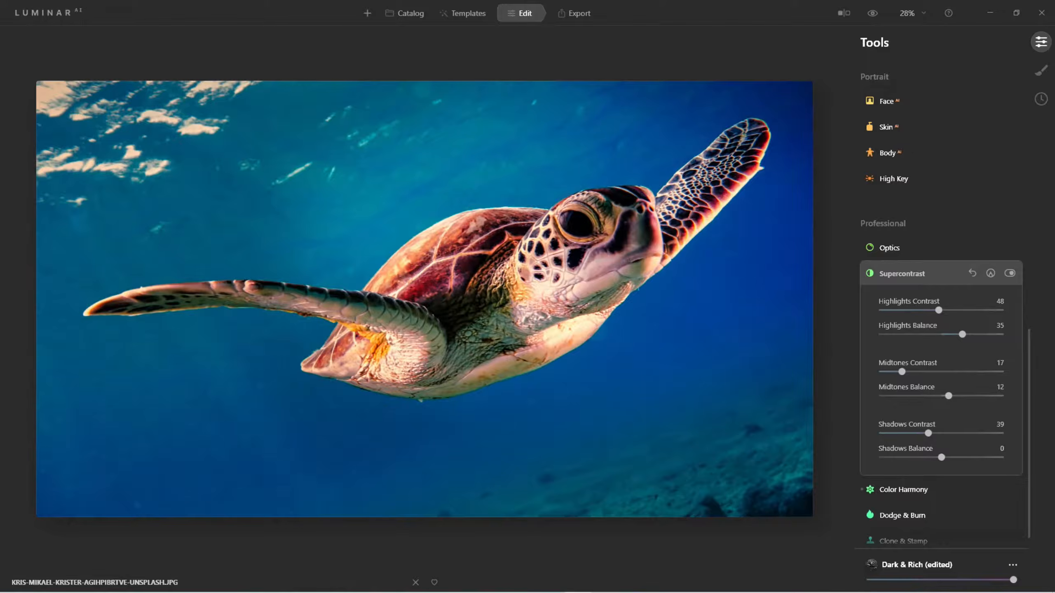
pyautogui.click(1010, 273)
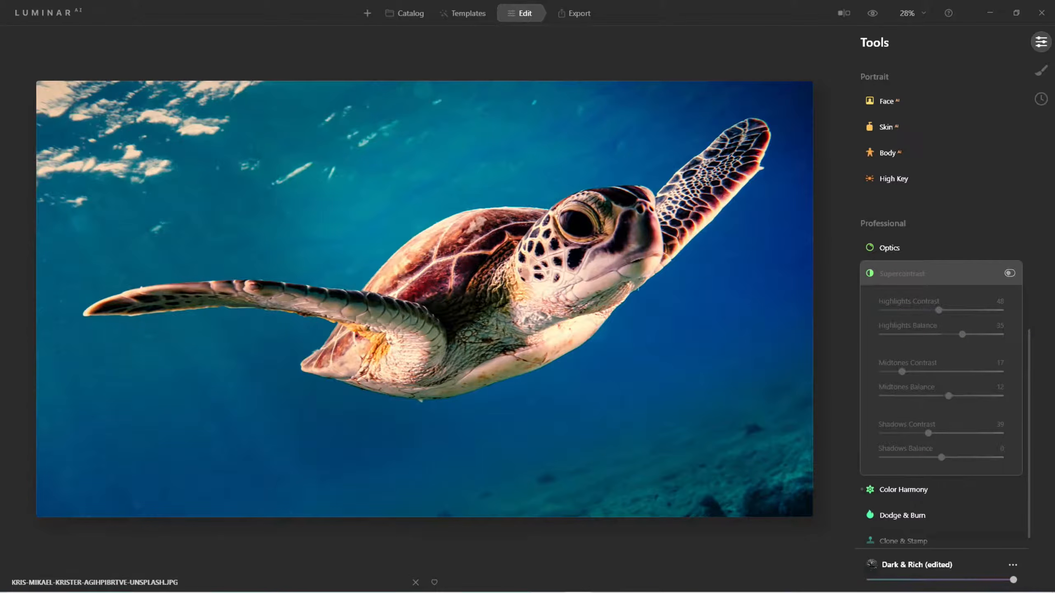
pyautogui.click(1010, 273)
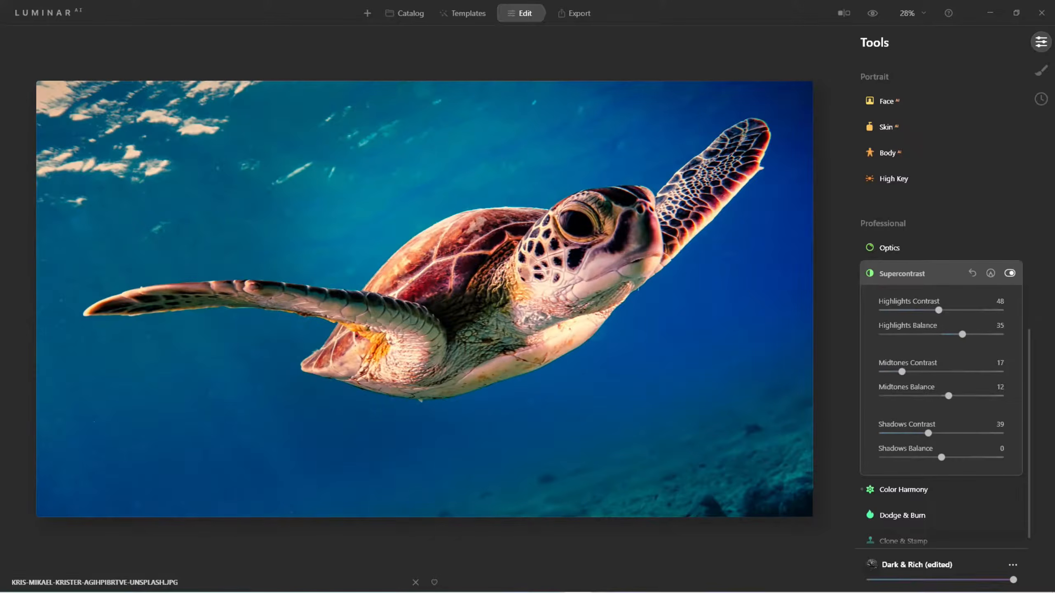